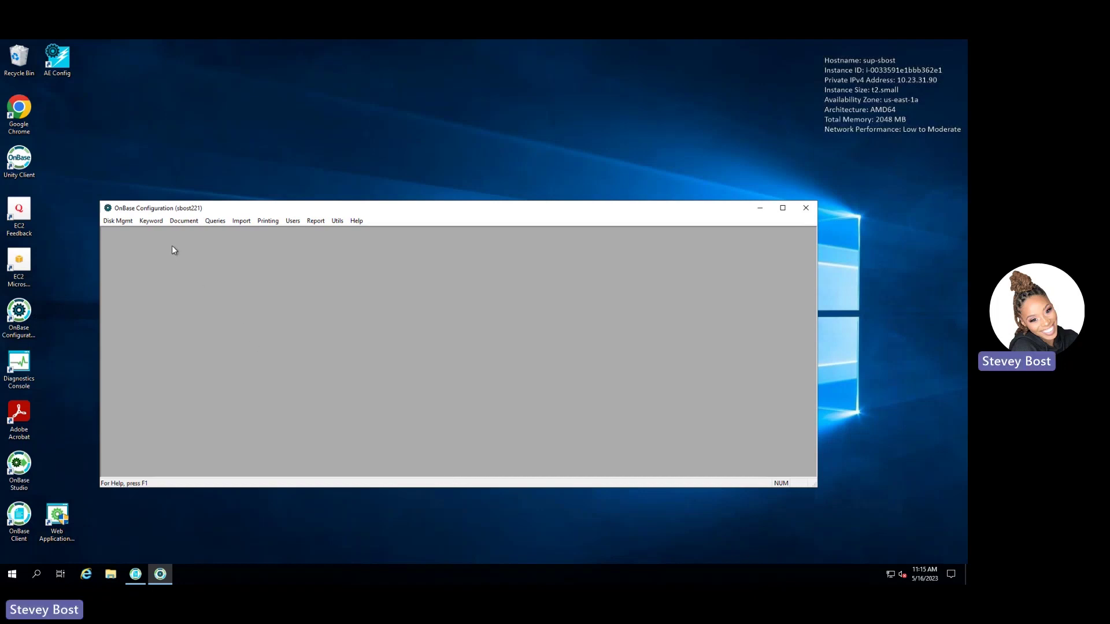
- Inspect the EmployeeID, Employee Full Name and Employee Department keyword types, saving Employee Department's settings
click(152, 221)
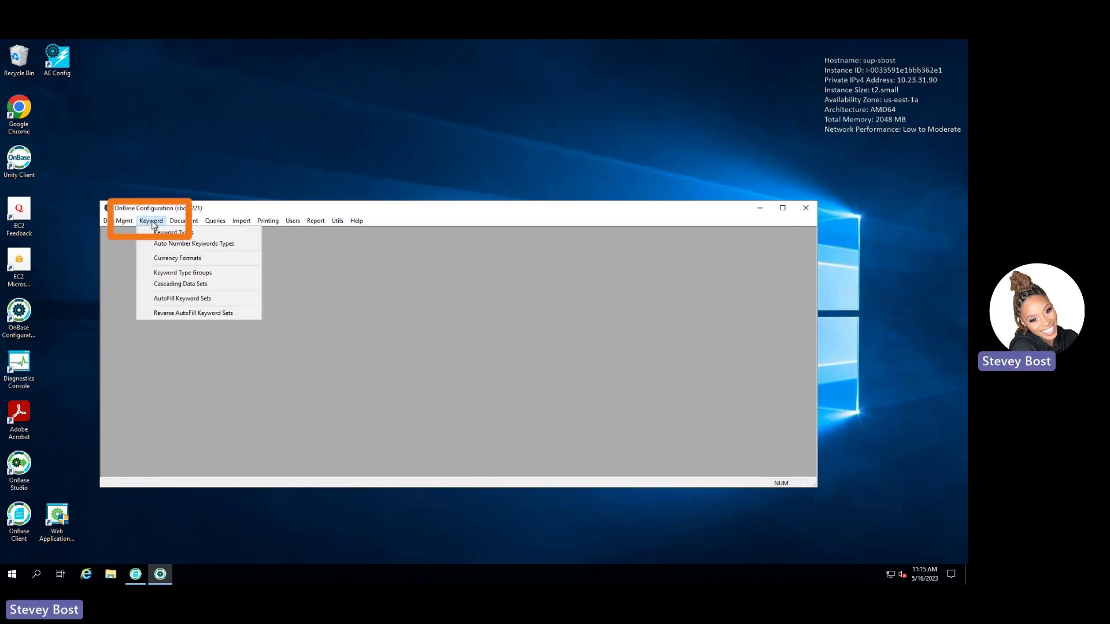
click(161, 232)
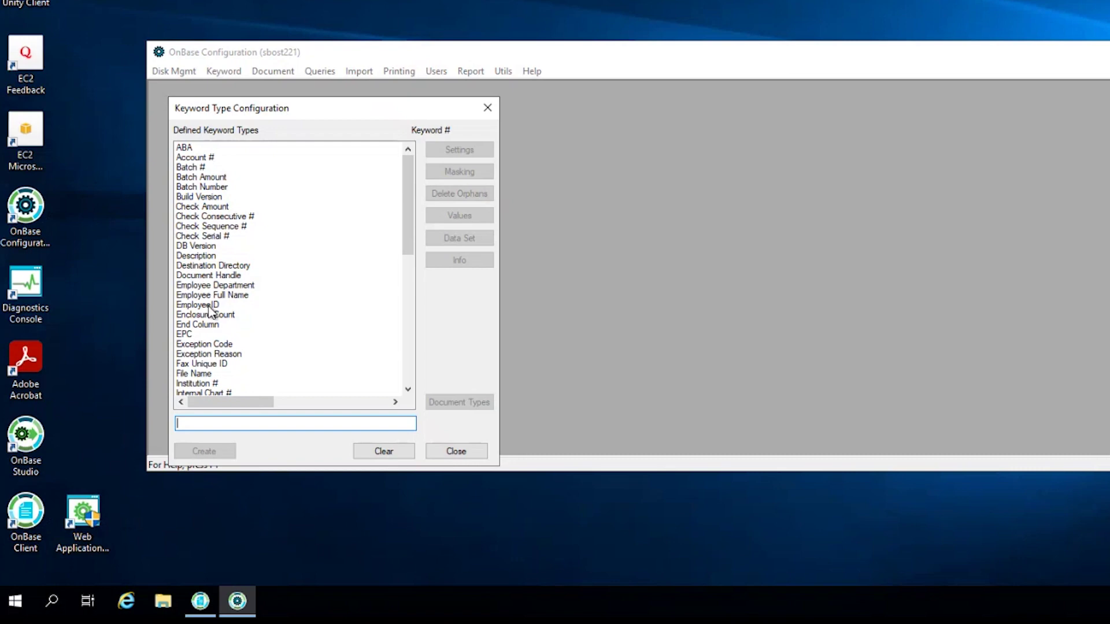
click(210, 306)
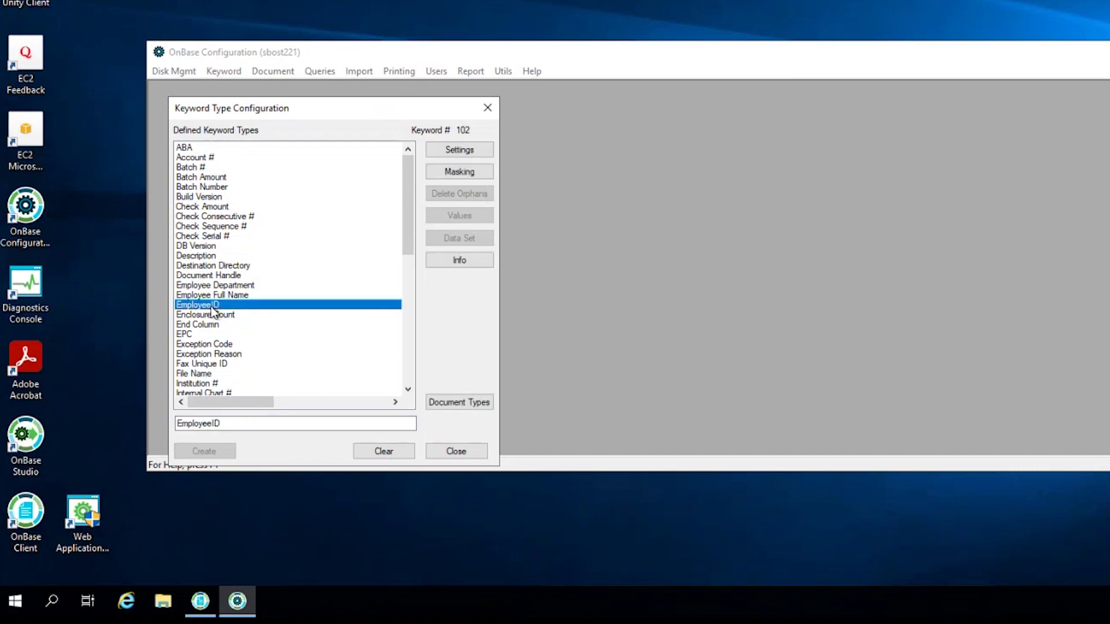
click(245, 295)
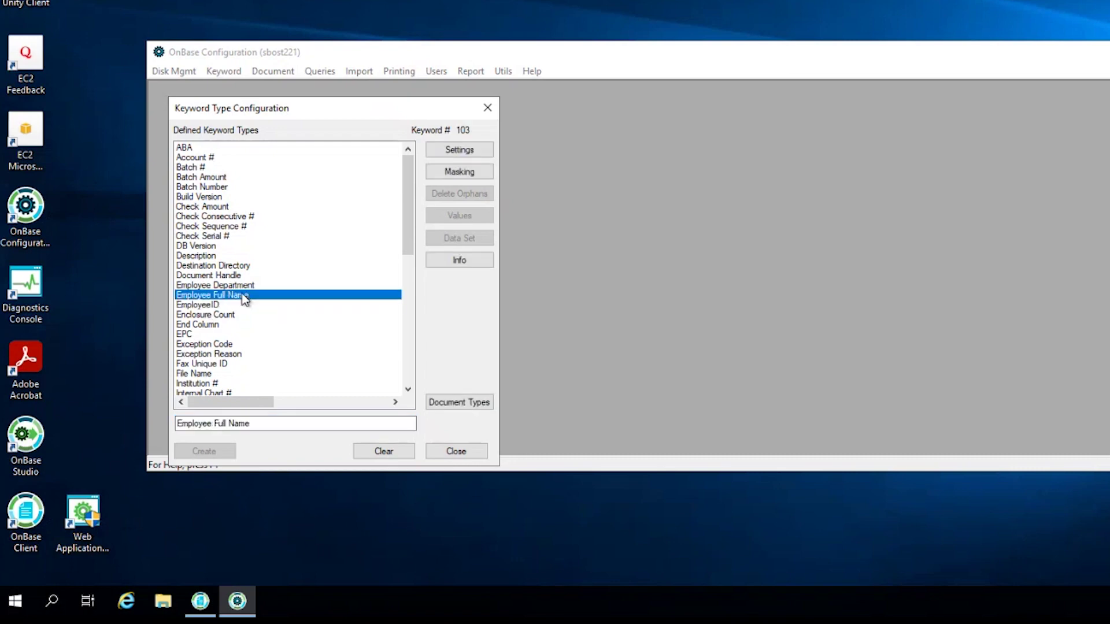
click(255, 285)
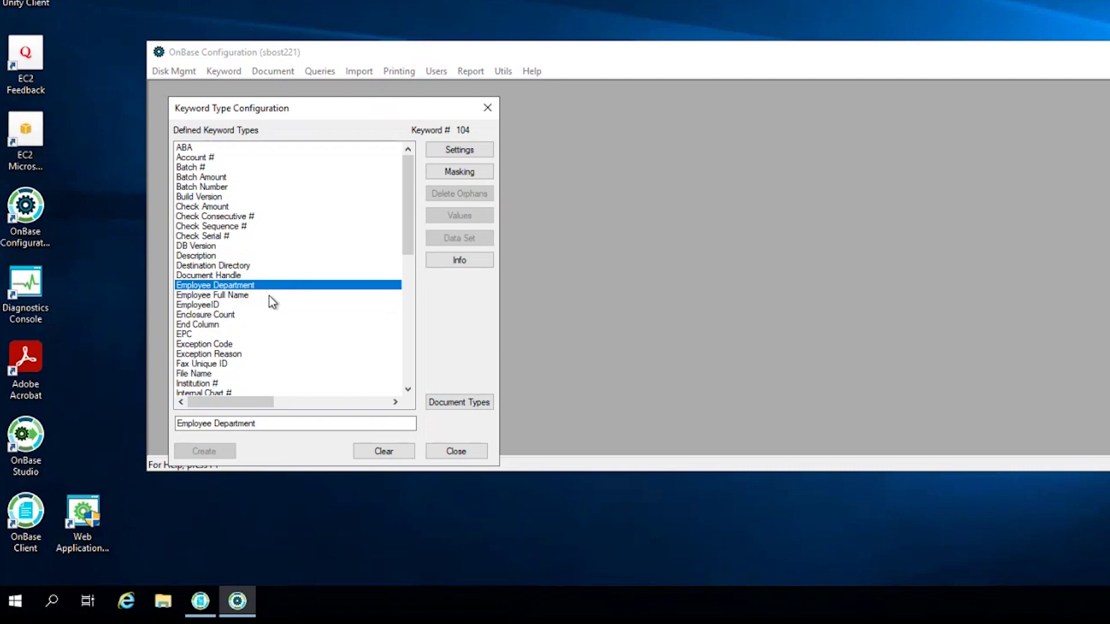
click(436, 151)
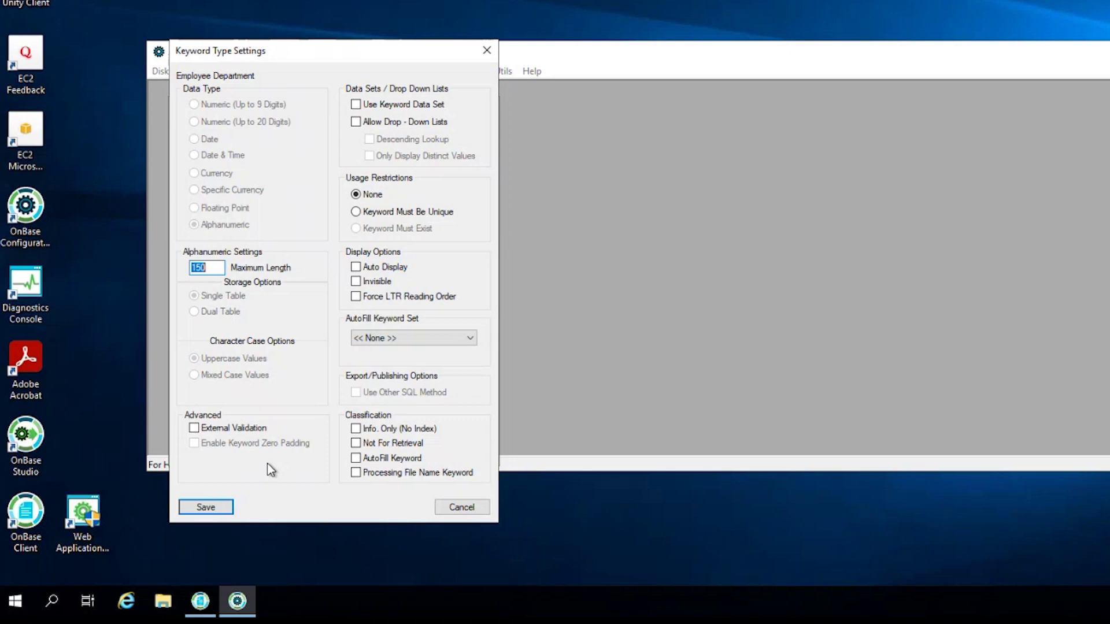
click(226, 507)
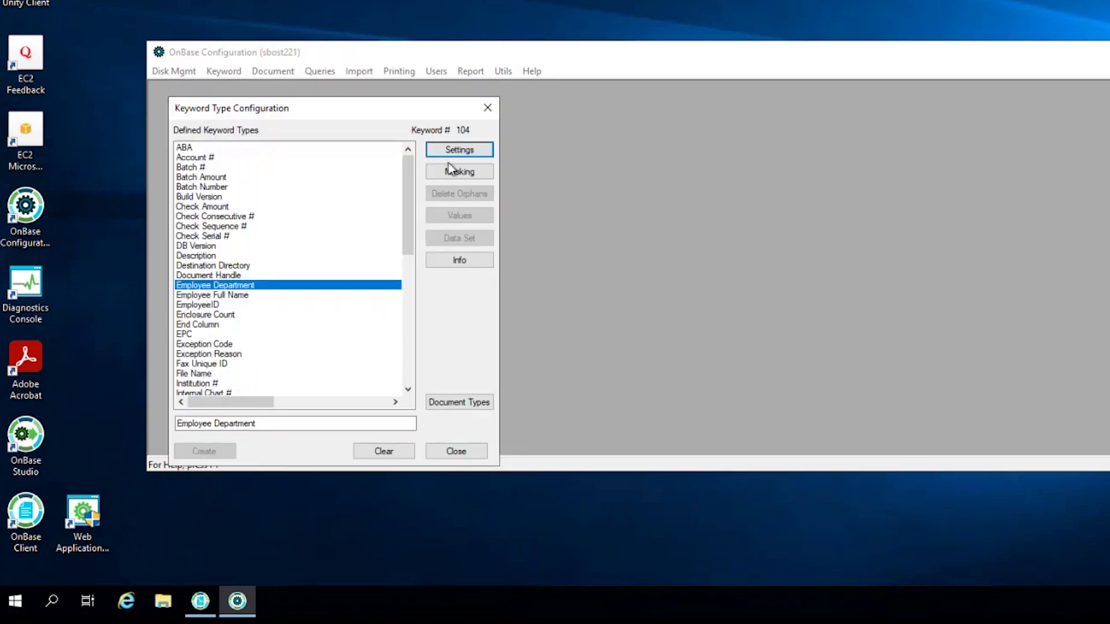
click(456, 452)
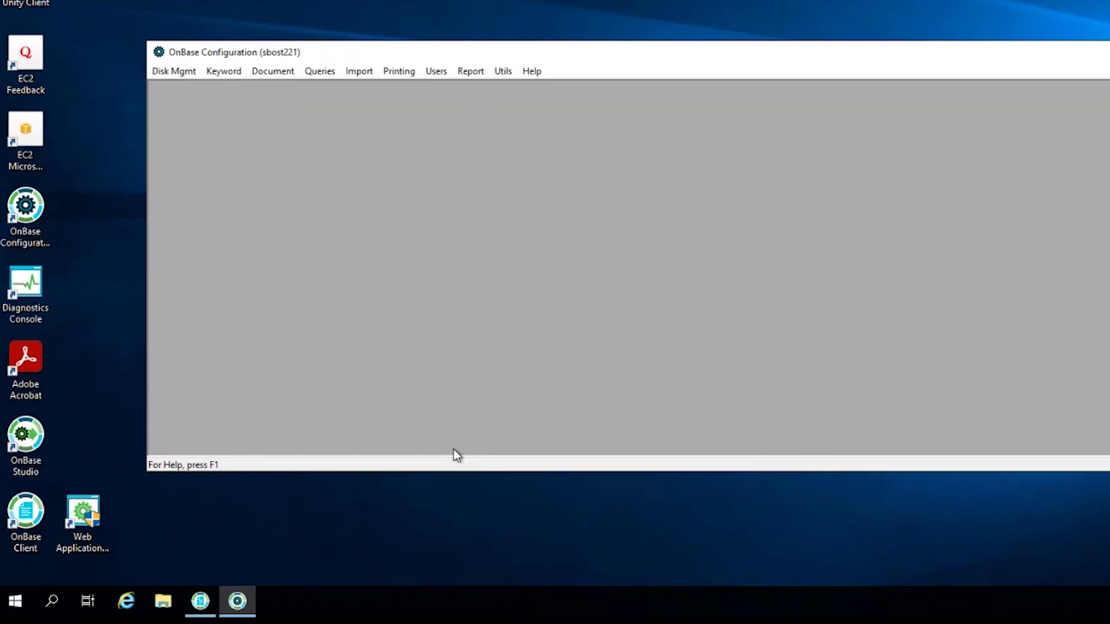
- Review the keywords in the Employee Data AutoFill keyword set and save the list
click(219, 76)
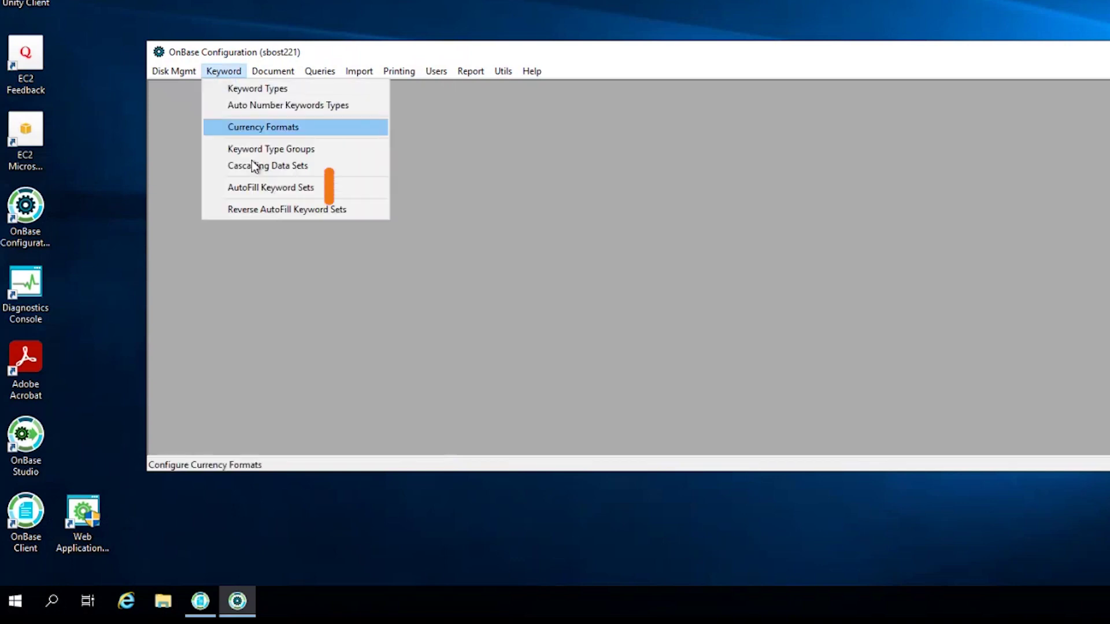
click(256, 194)
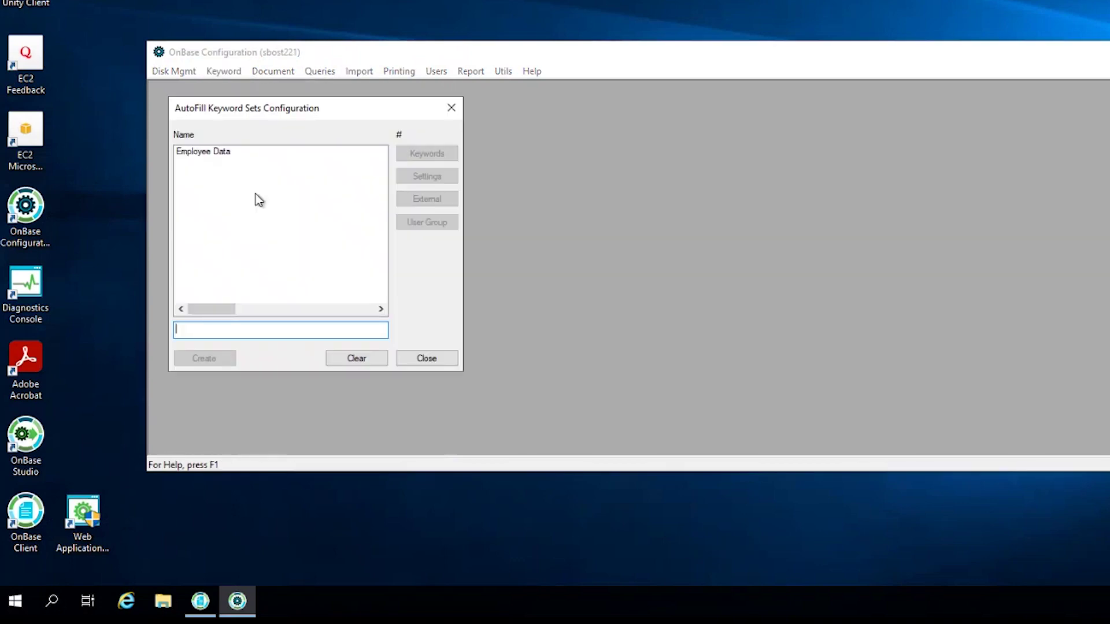
click(219, 156)
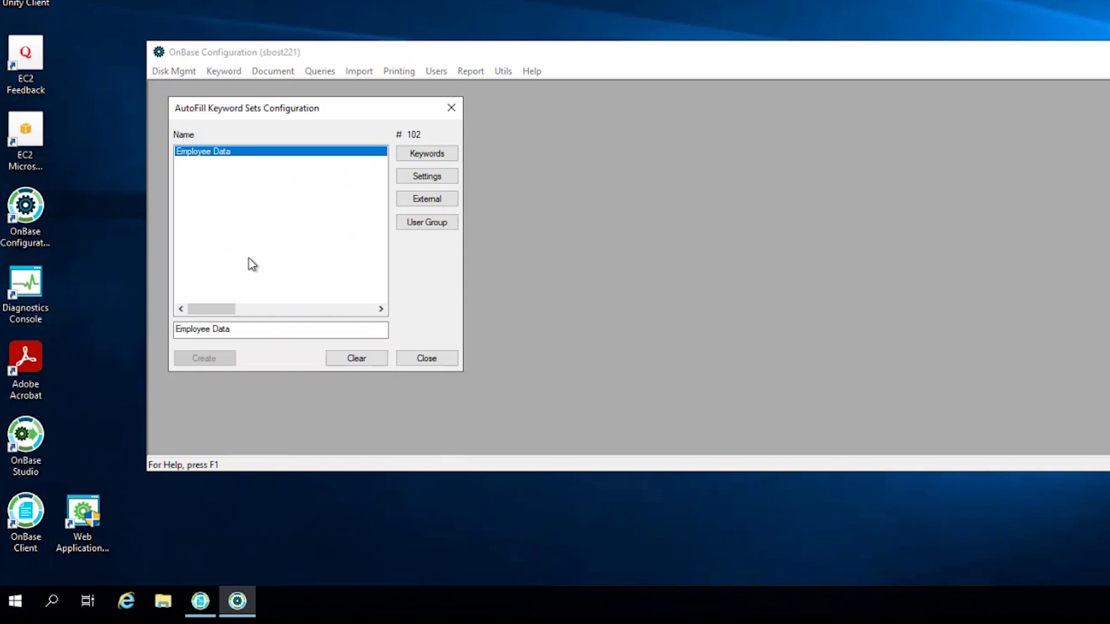
click(454, 163)
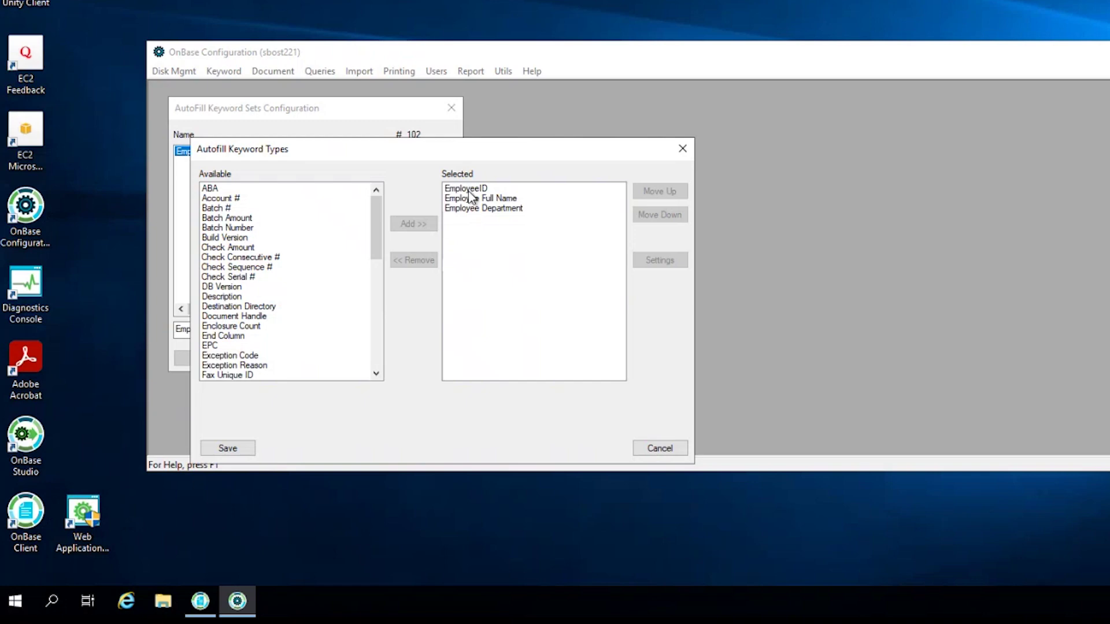
click(239, 449)
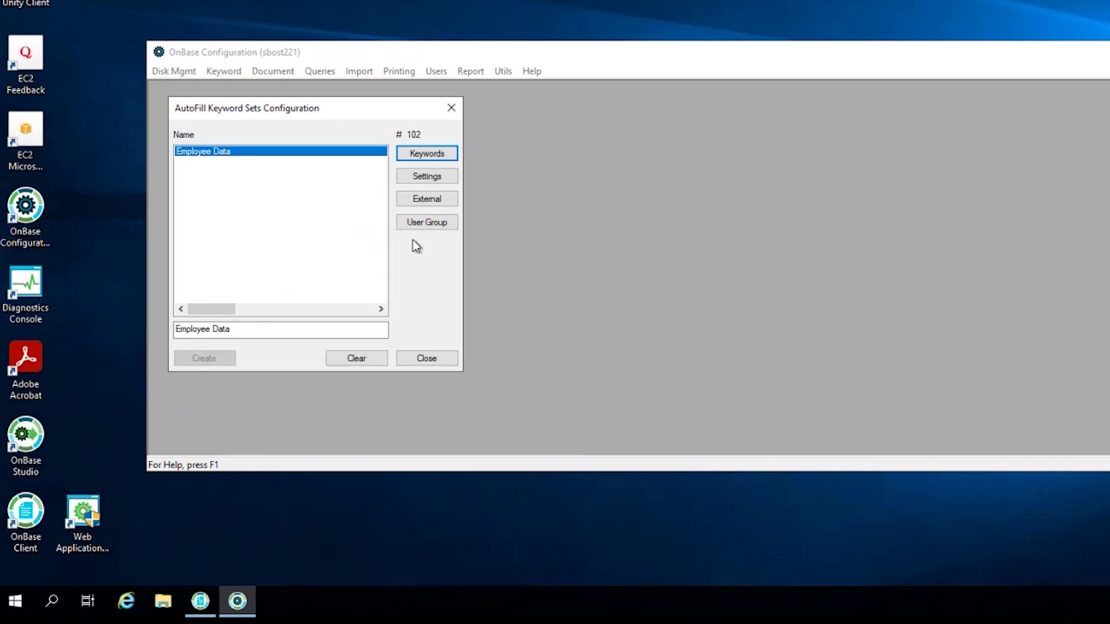
- Toggle Employee Data's External AutoFill Keyword Set option off and back on, saving each time
click(416, 179)
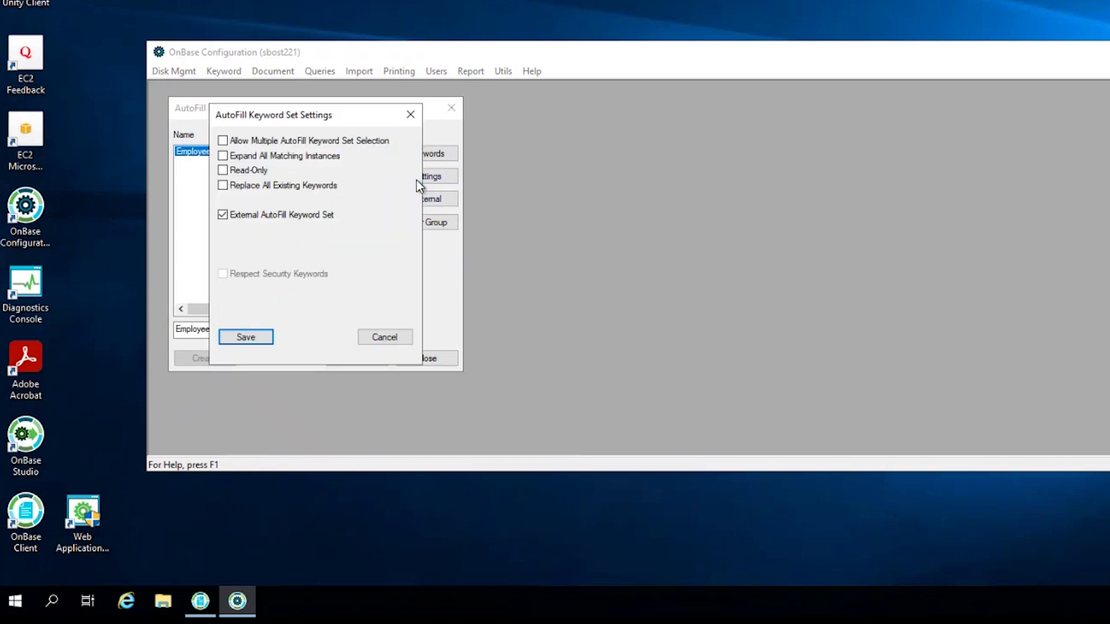
click(223, 214)
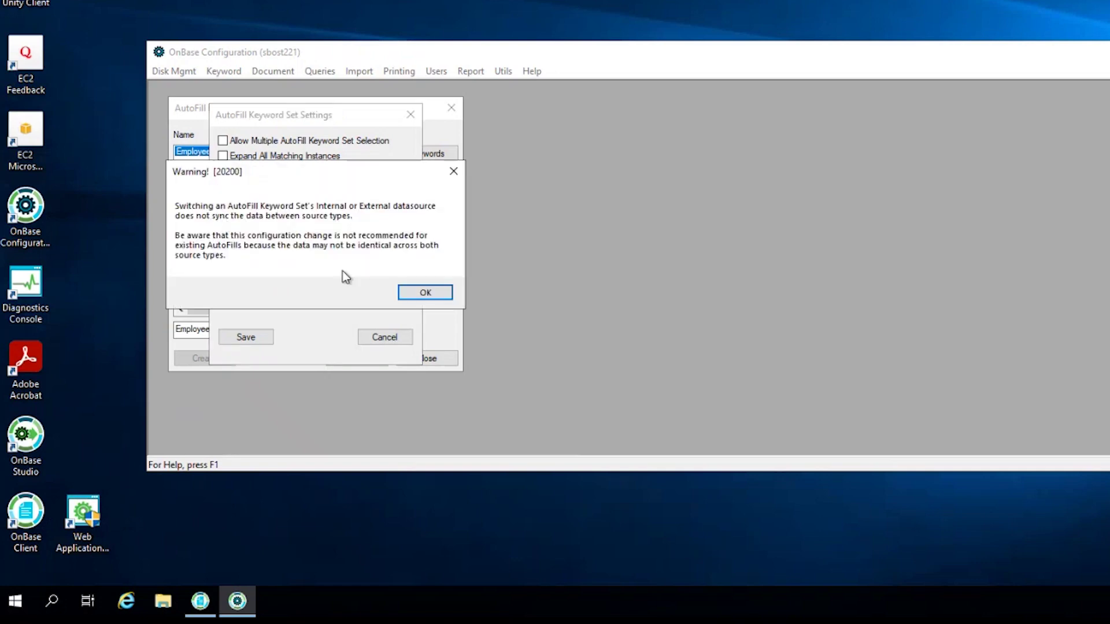
click(432, 291)
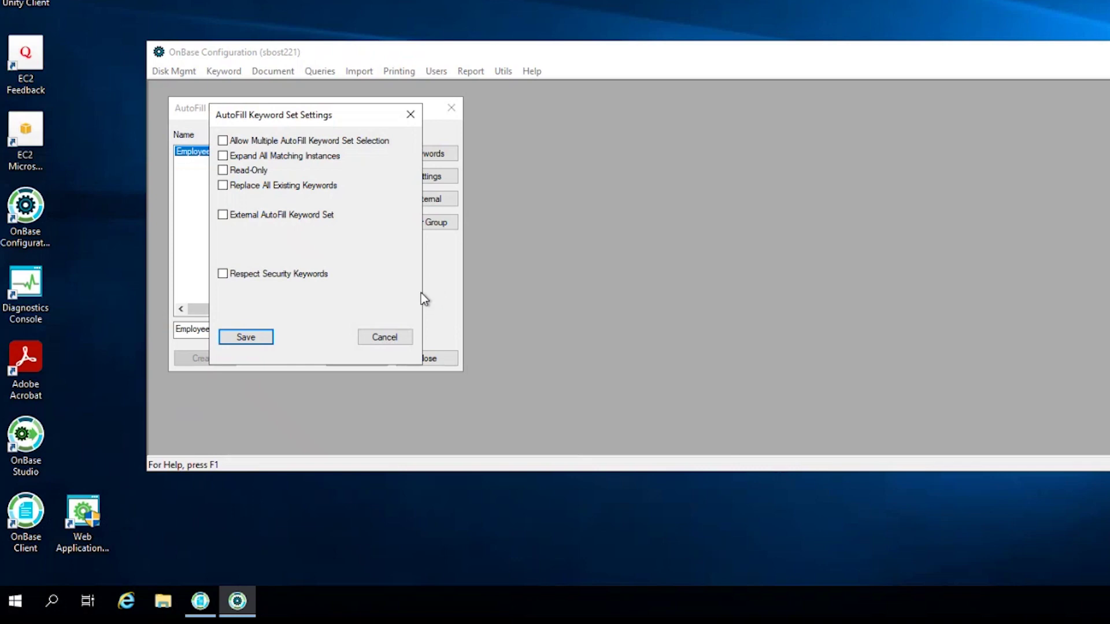
click(264, 337)
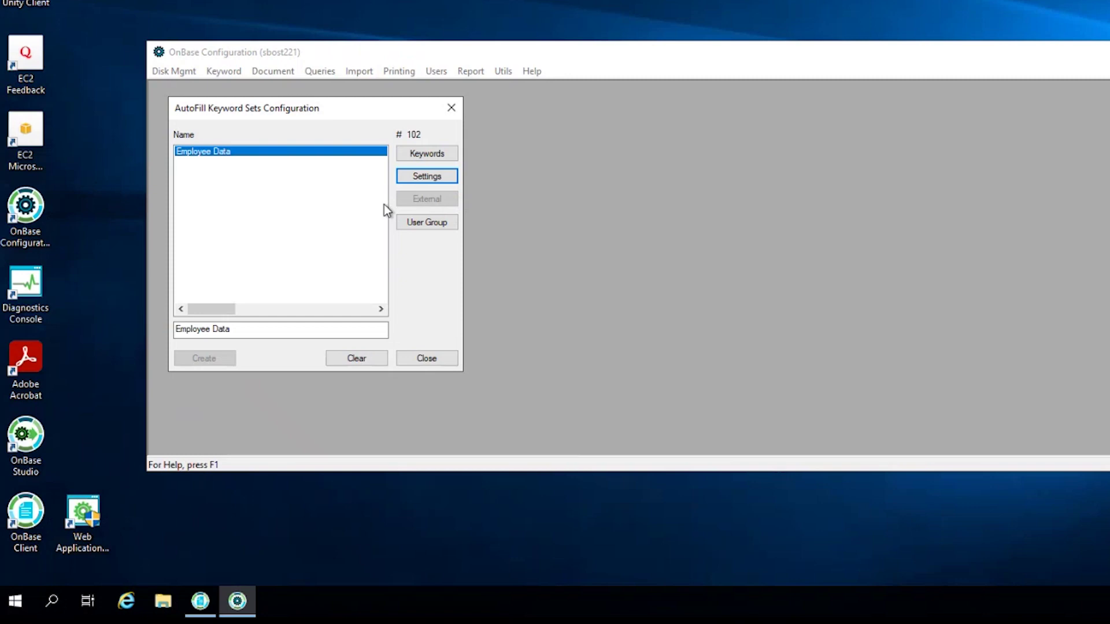
click(451, 178)
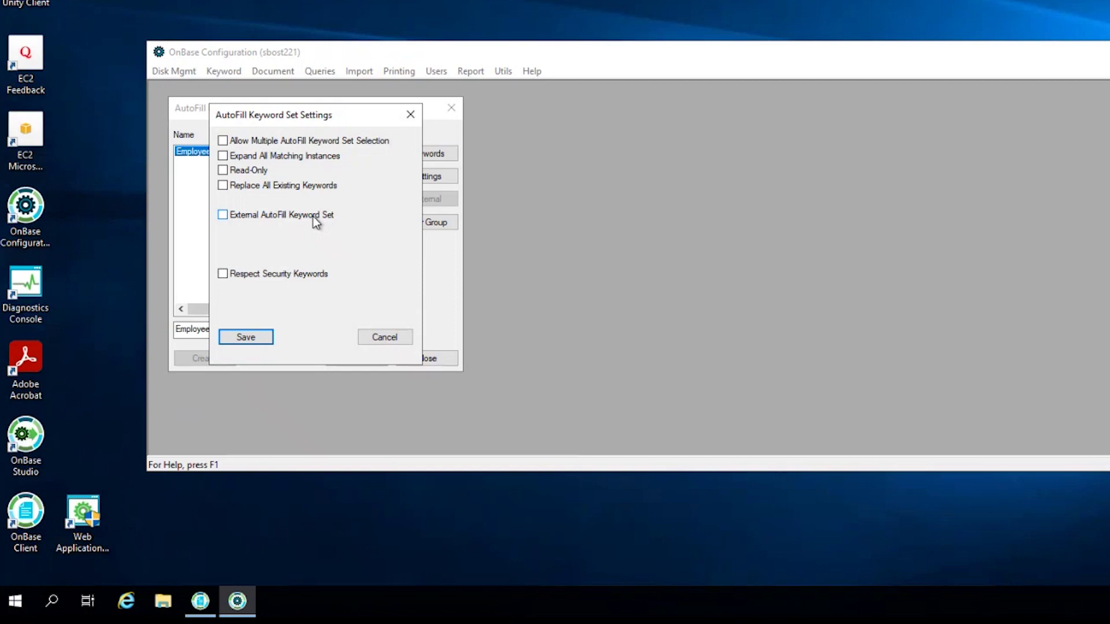
click(313, 216)
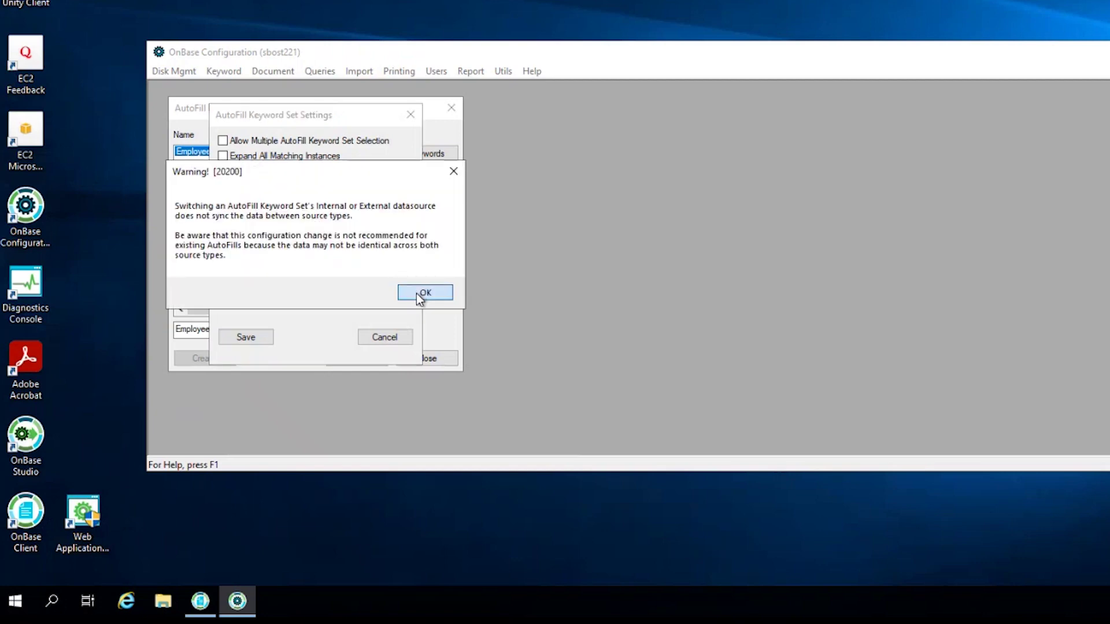
click(417, 293)
click(255, 339)
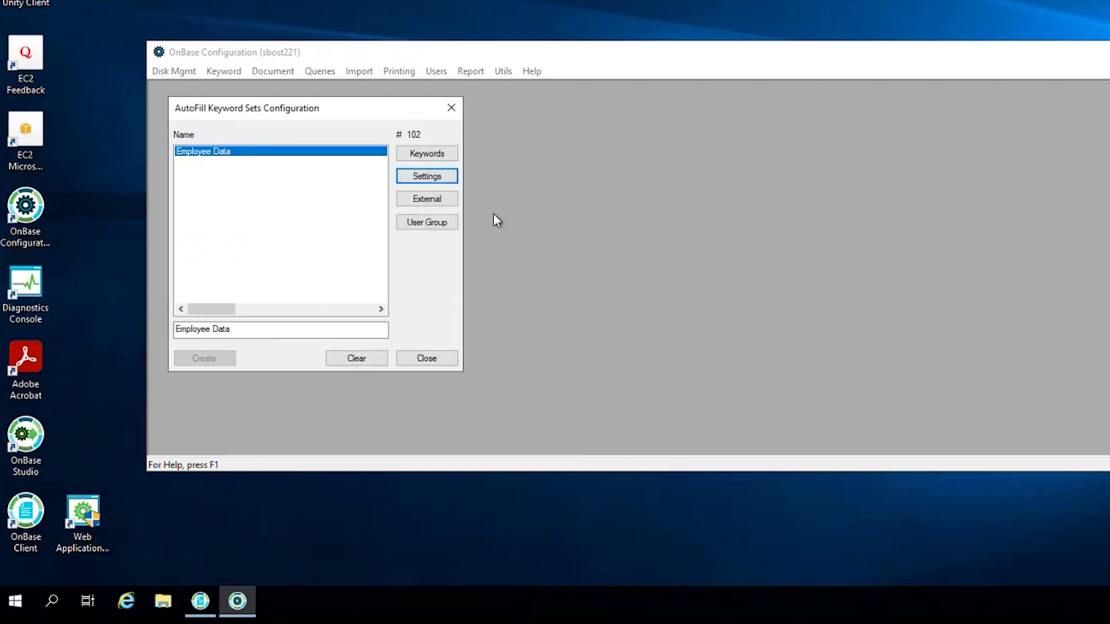
- Edit the DSN and database user ID in Employee Data's external data source settings
click(432, 200)
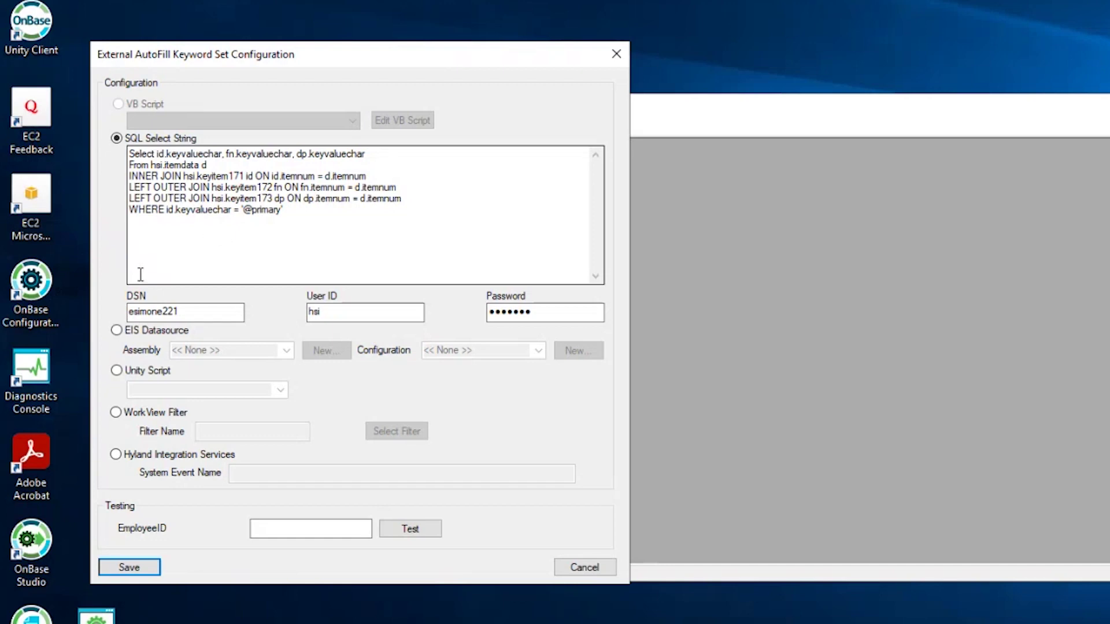
click(146, 311)
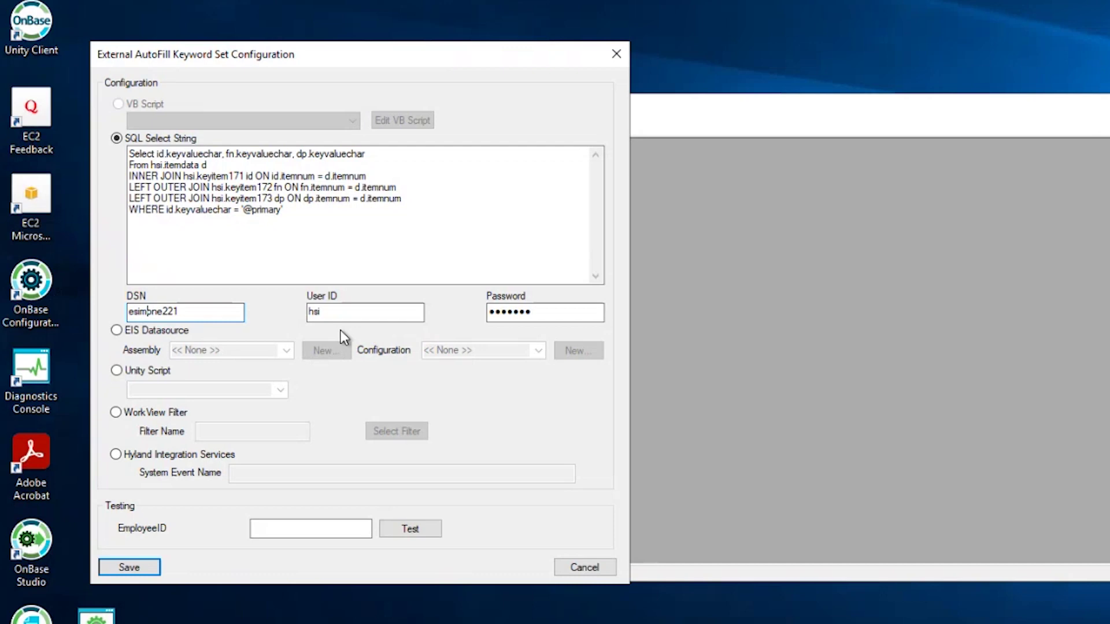
click(342, 315)
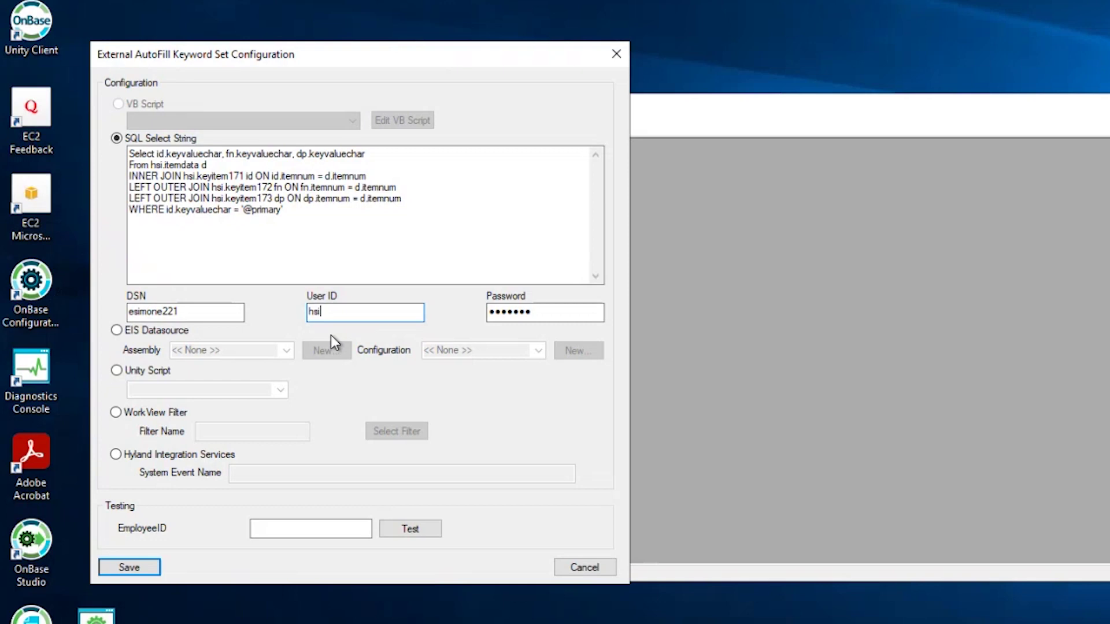
- Test the SQL lookup with EmployeeID csmith, supplying the database password, and dismiss the results
click(303, 524)
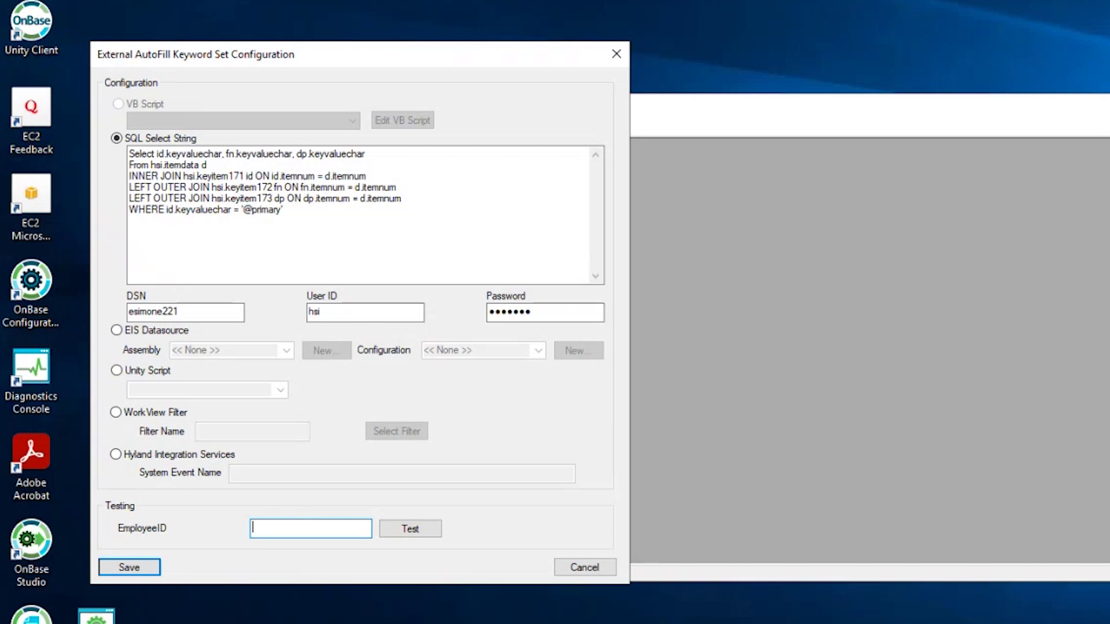
text(csmith)
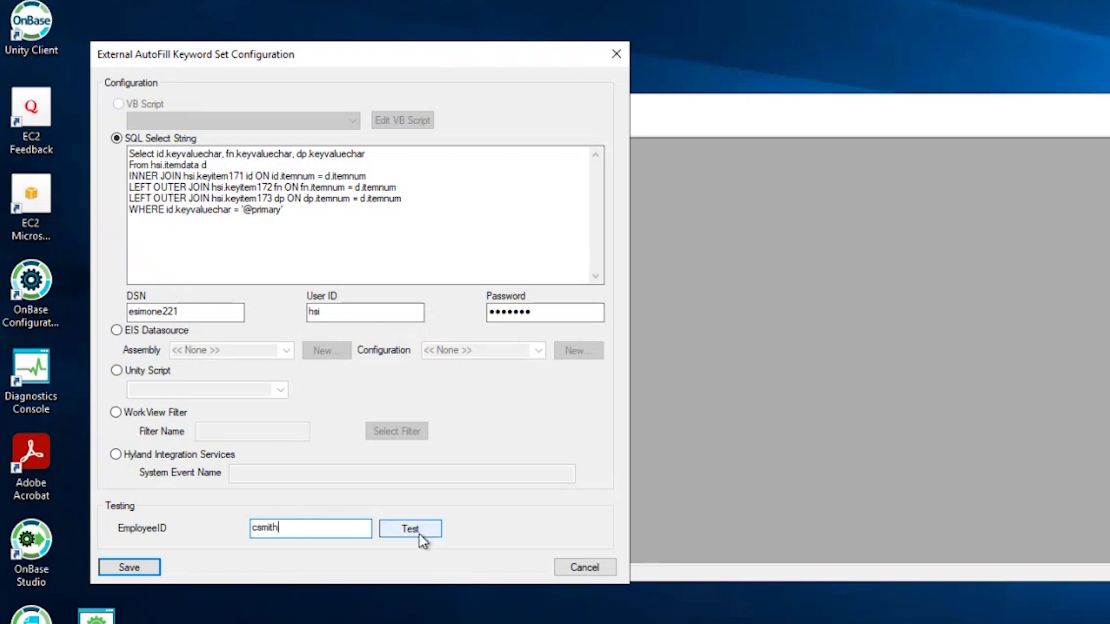
click(414, 524)
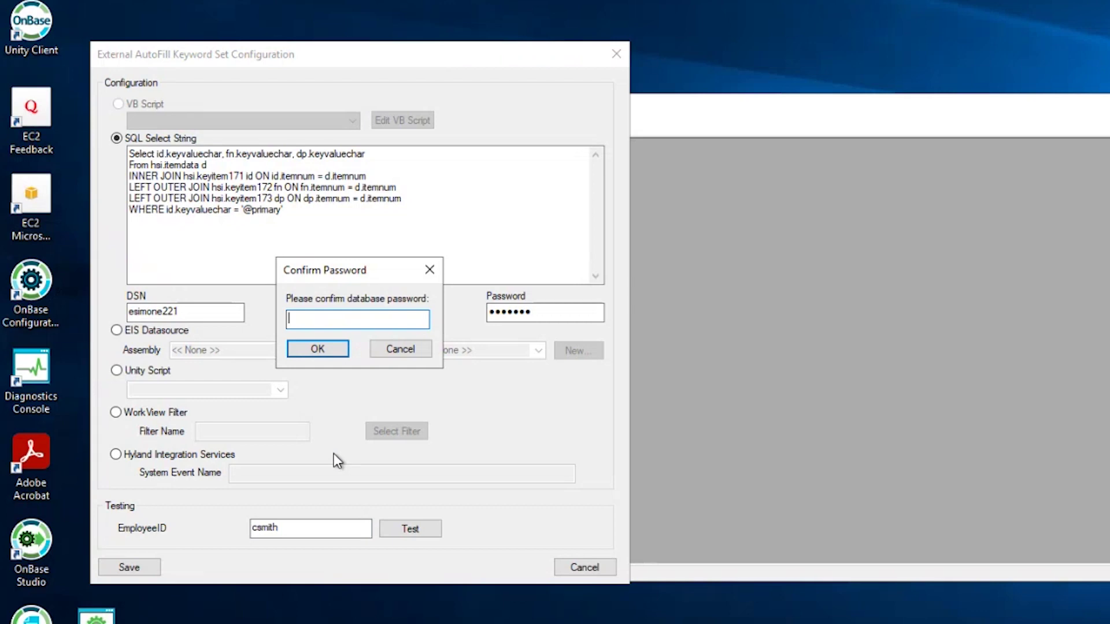
text(*)
text(*****)
text(*)
click(308, 352)
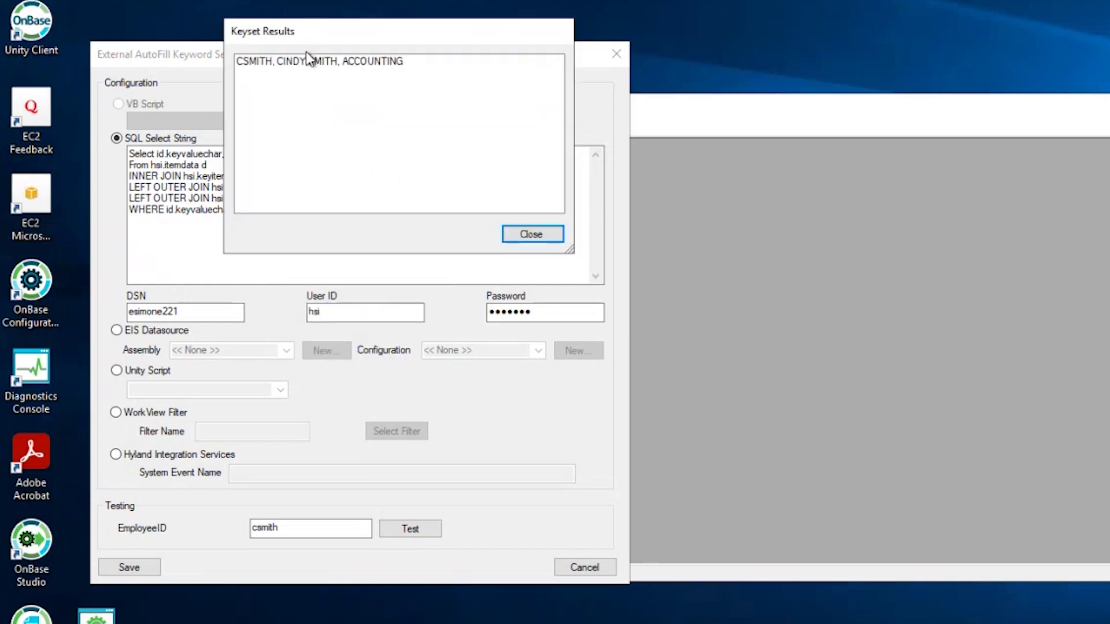
click(543, 237)
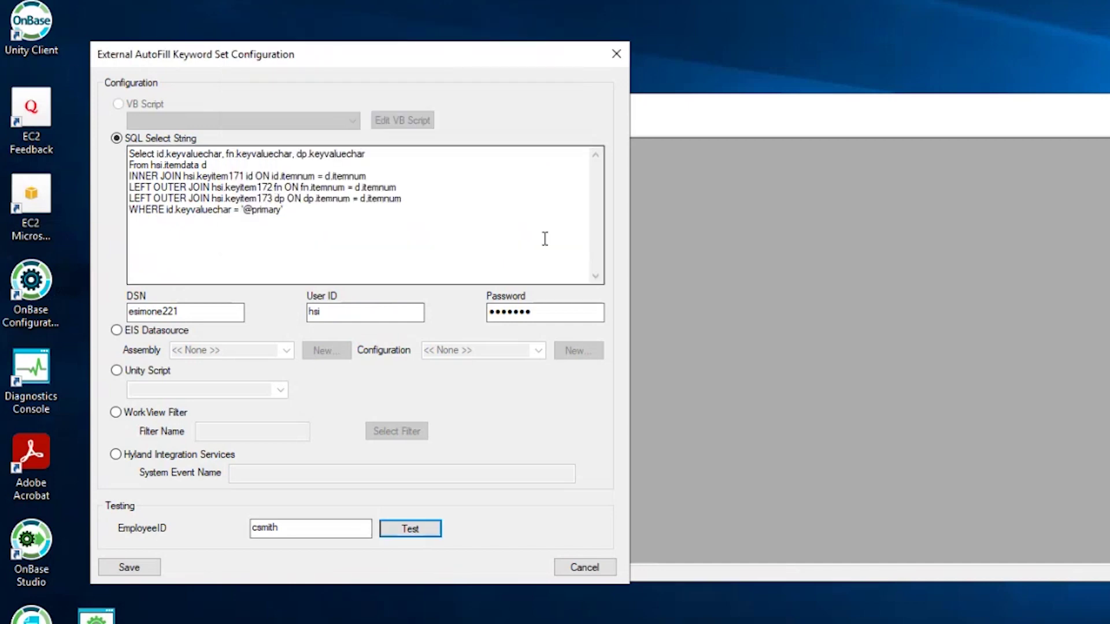
- Save the external SQL settings and verify MANAGER is Employee Data's assigned user group
click(131, 567)
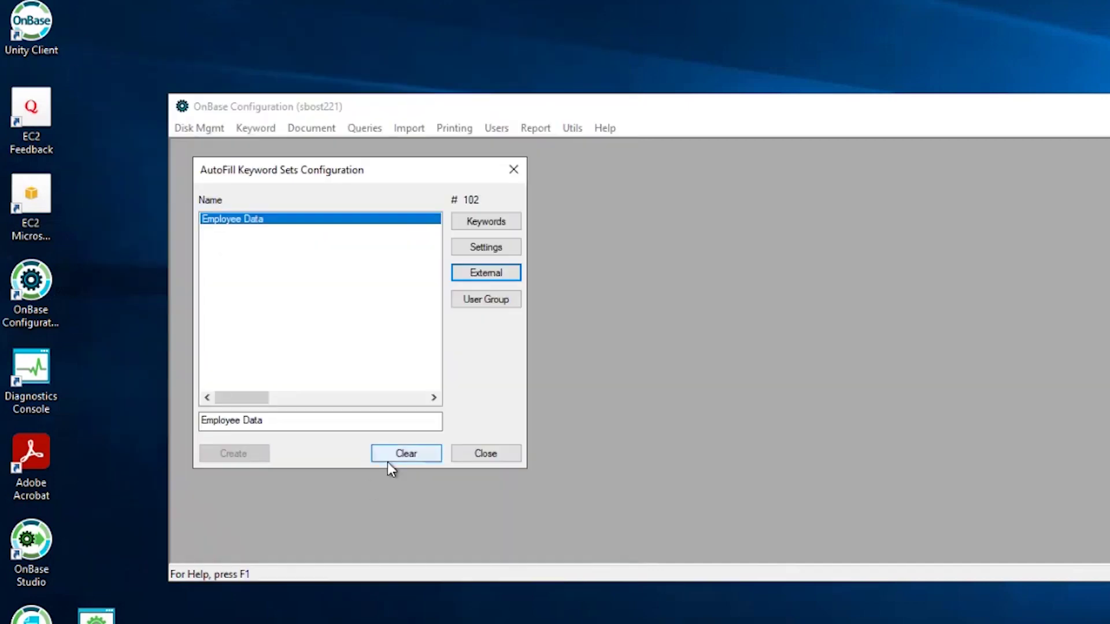
click(477, 300)
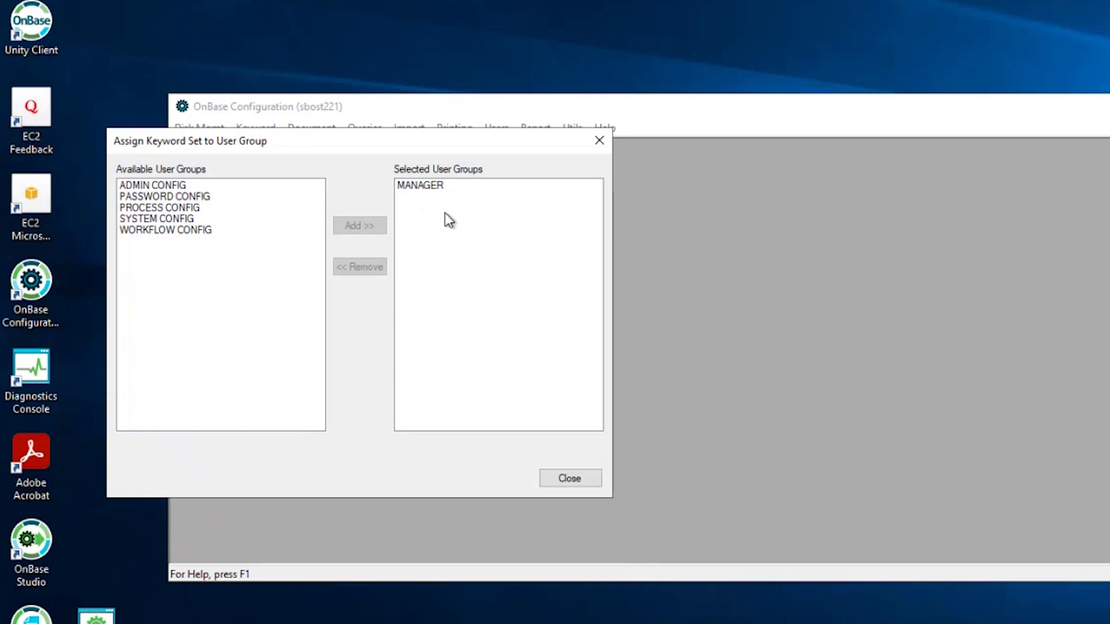
click(414, 186)
click(600, 140)
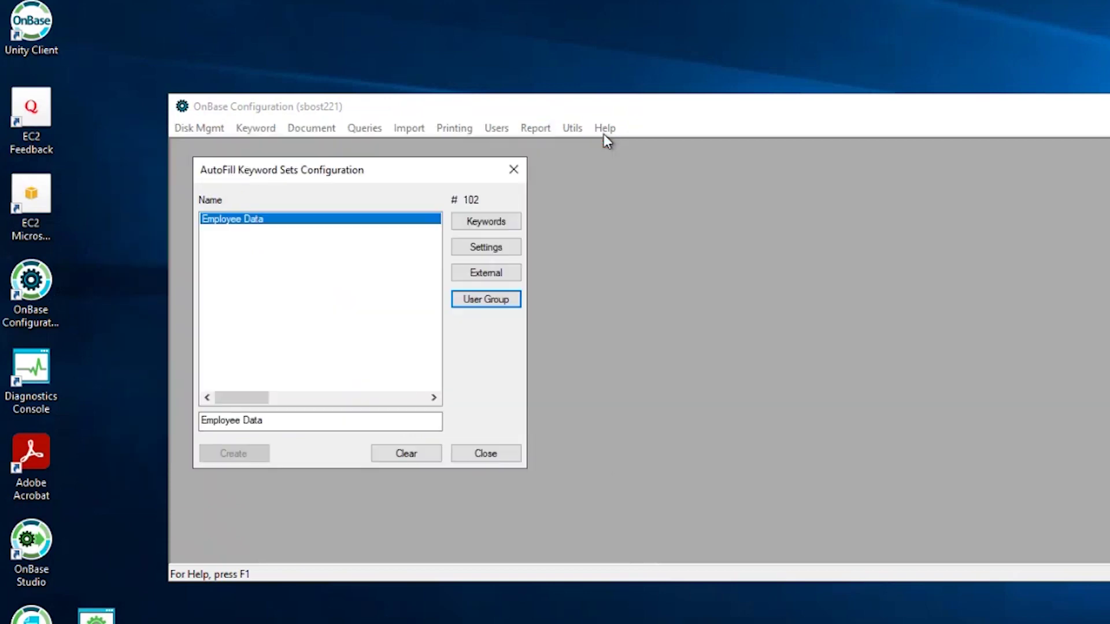
- Set the Employee Data document type's AutoFill keyword set to Employee Data and save
click(500, 452)
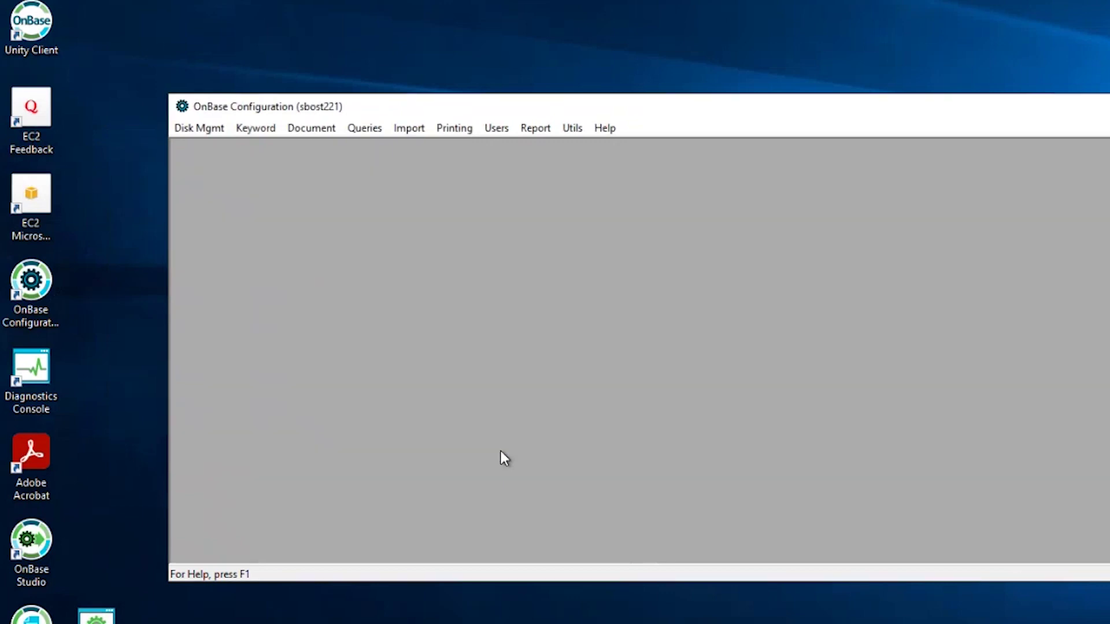
click(324, 132)
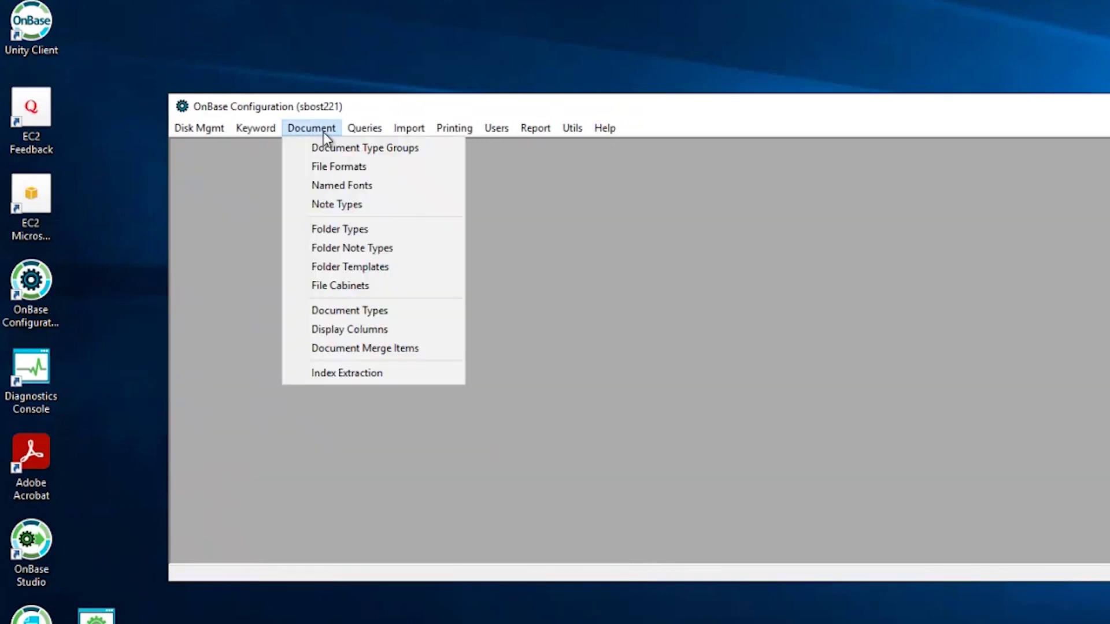
click(379, 311)
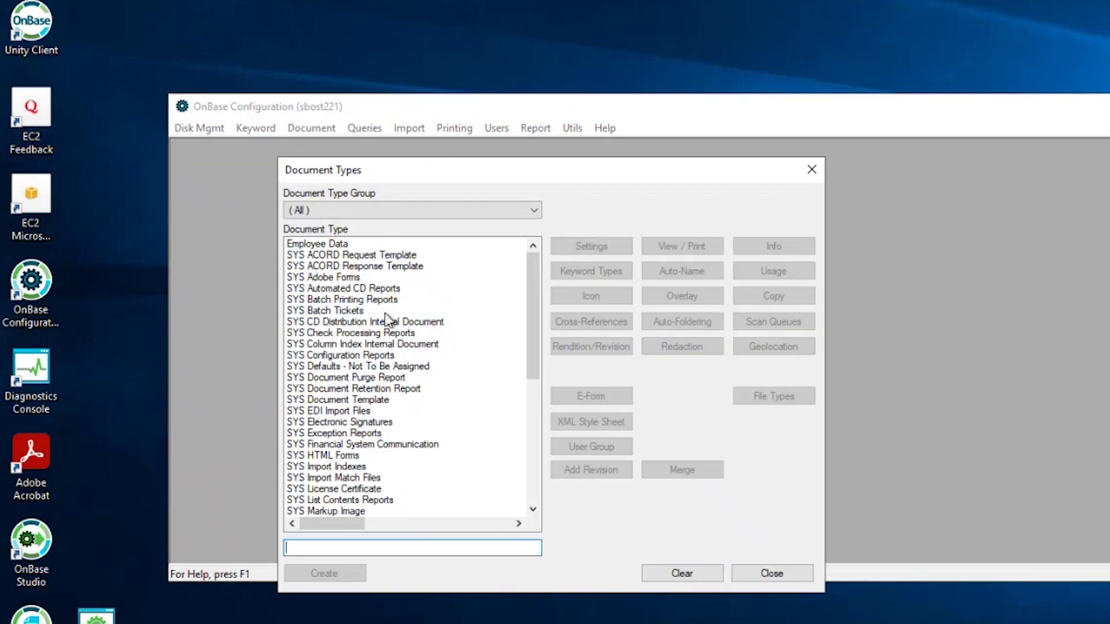
click(380, 243)
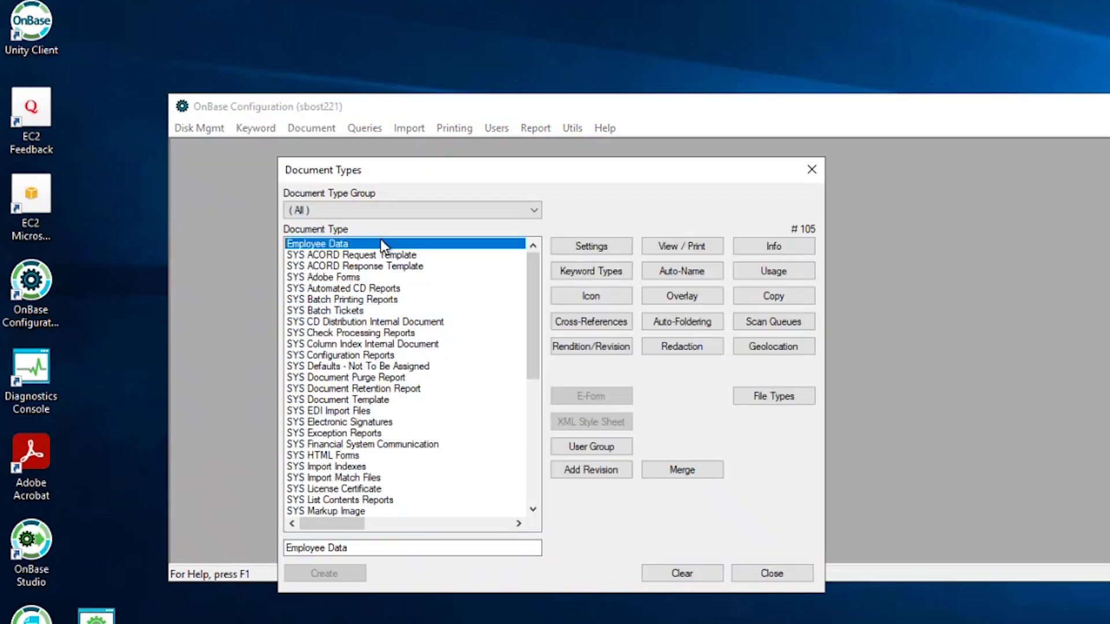
click(554, 276)
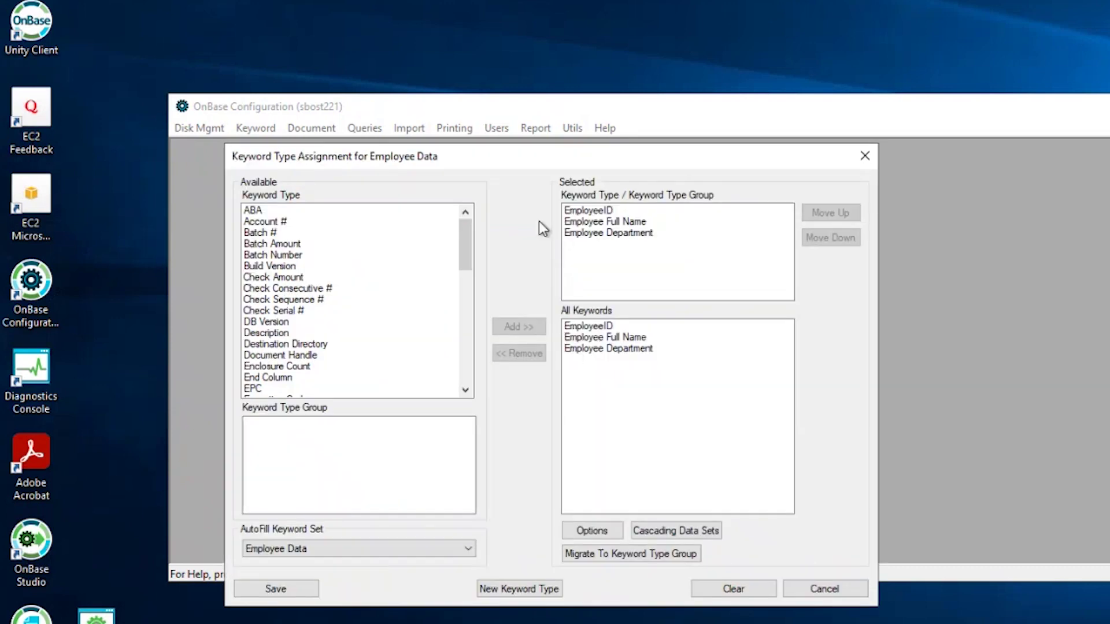
click(306, 550)
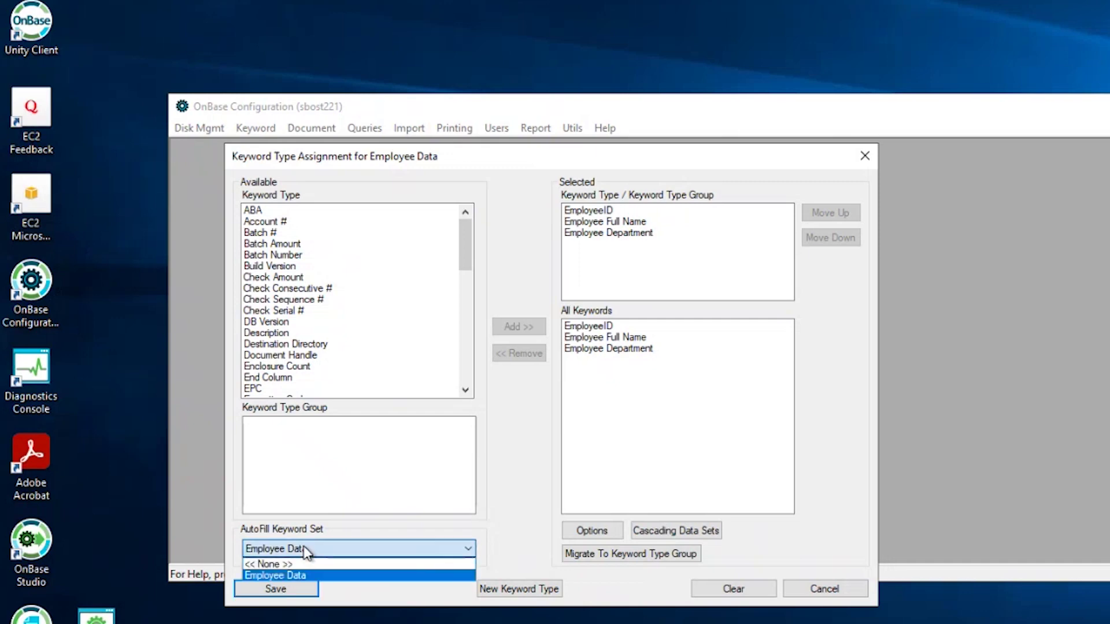
click(522, 555)
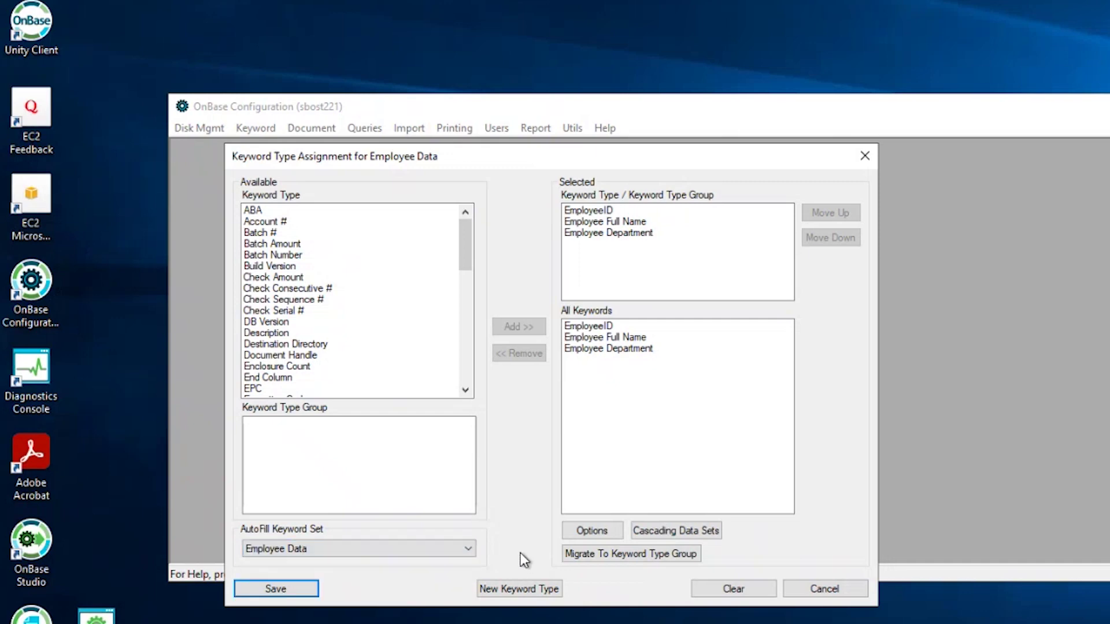
click(276, 590)
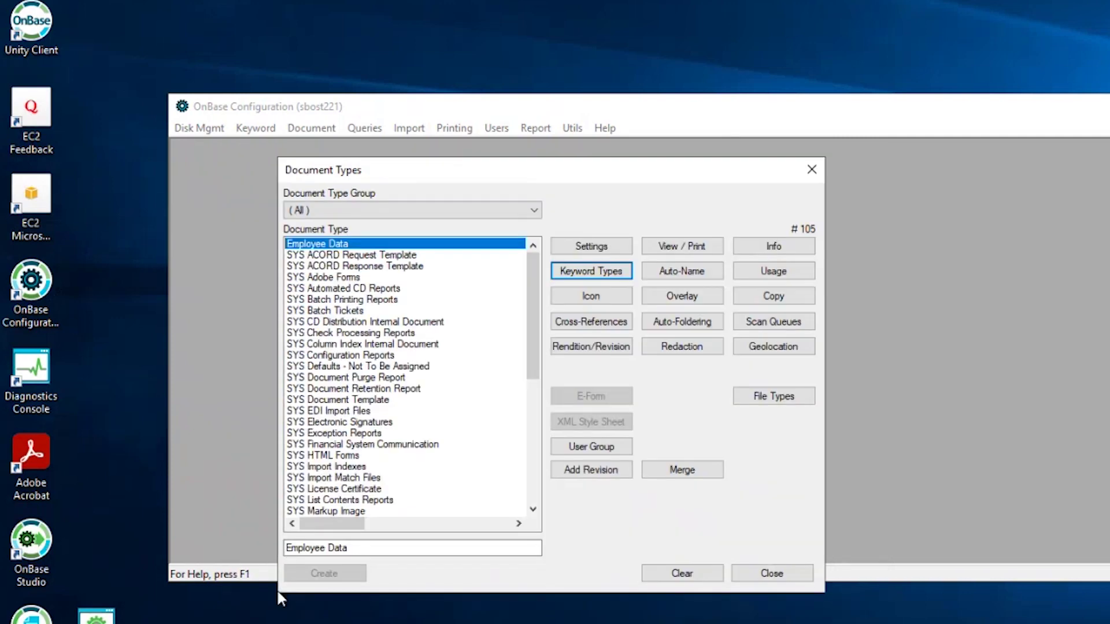
- Exit configuration despite the disk group warning, resetting the application server cache, then launch OnBase Client
click(758, 578)
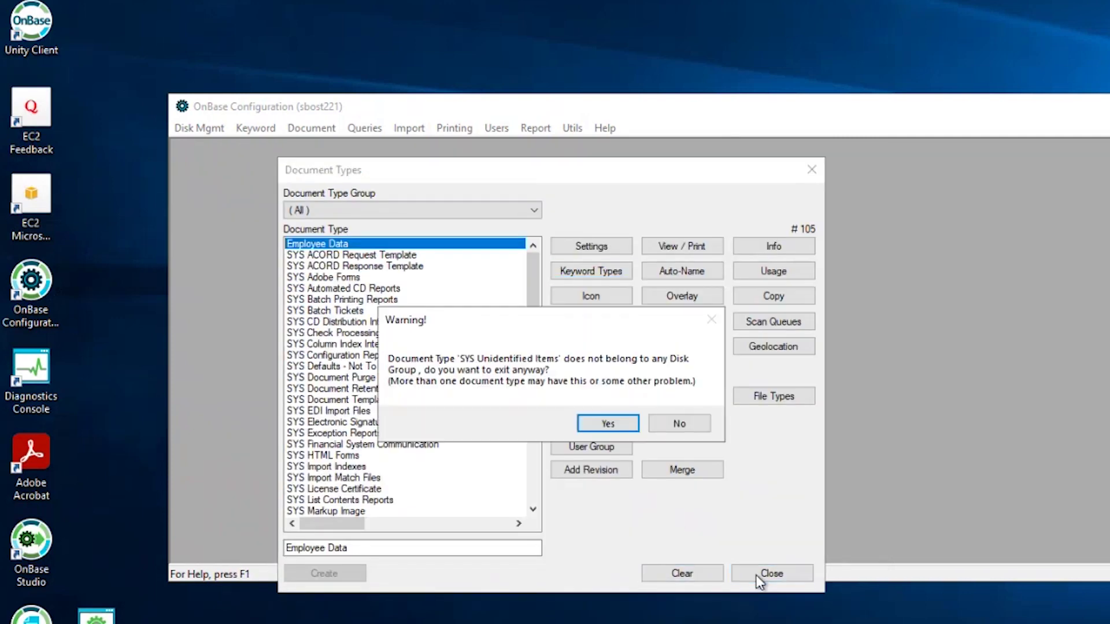
click(598, 415)
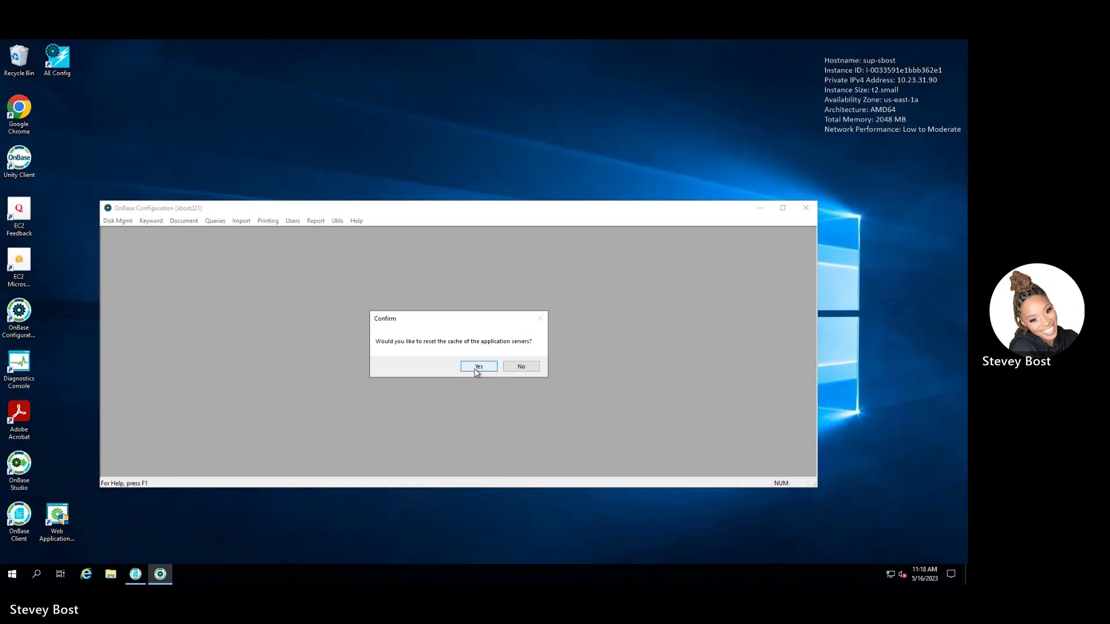
click(478, 368)
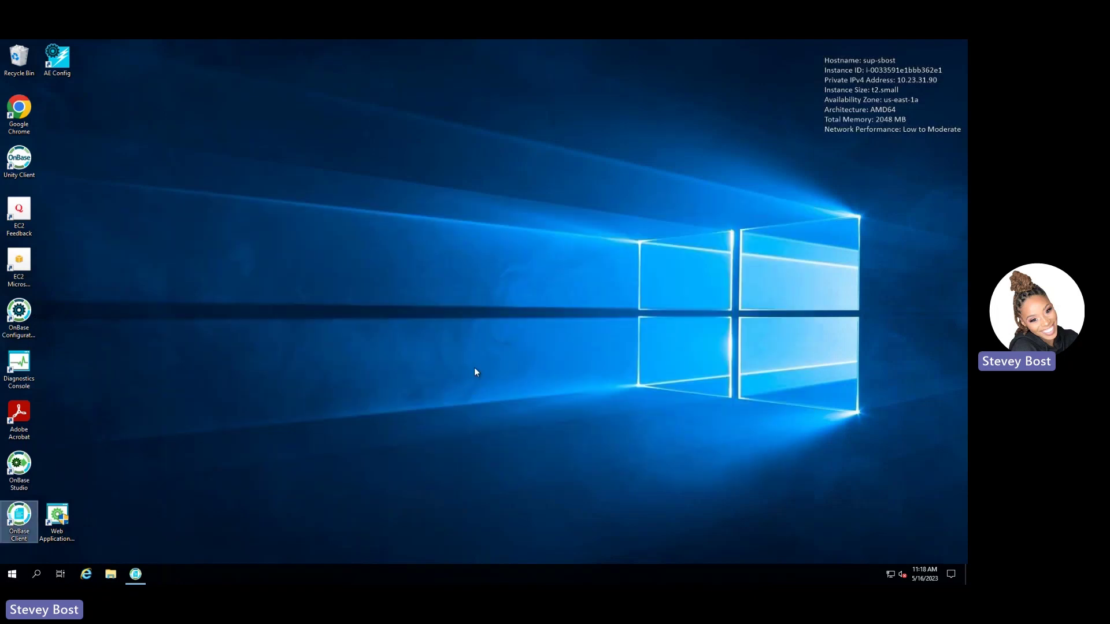
click(136, 572)
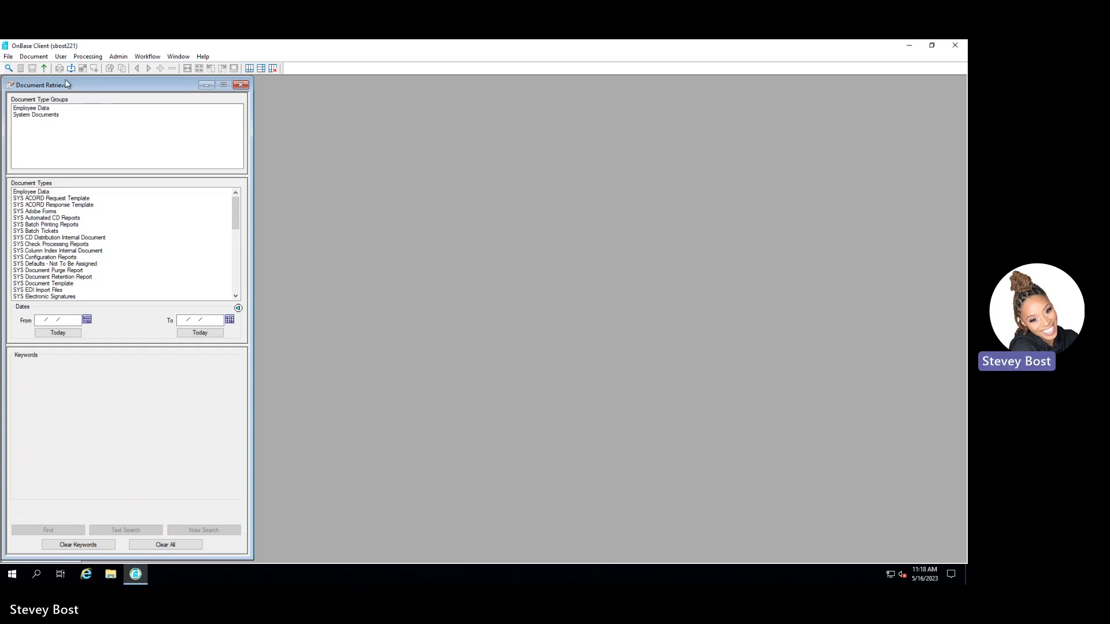
- Start importing the resume file under the Employee Data document type group
click(44, 68)
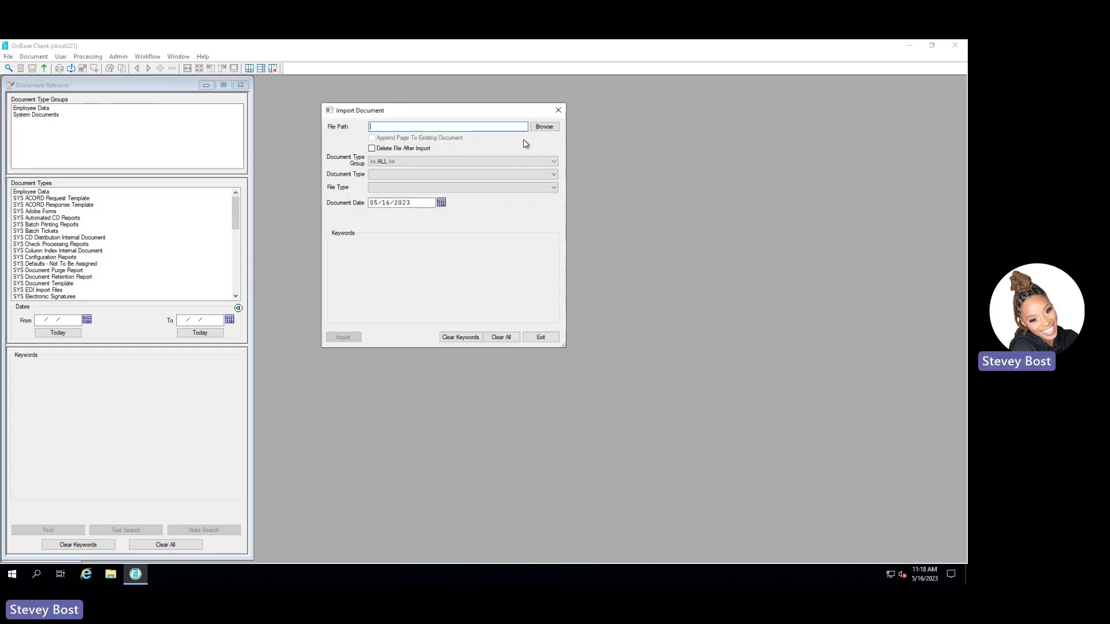
click(542, 127)
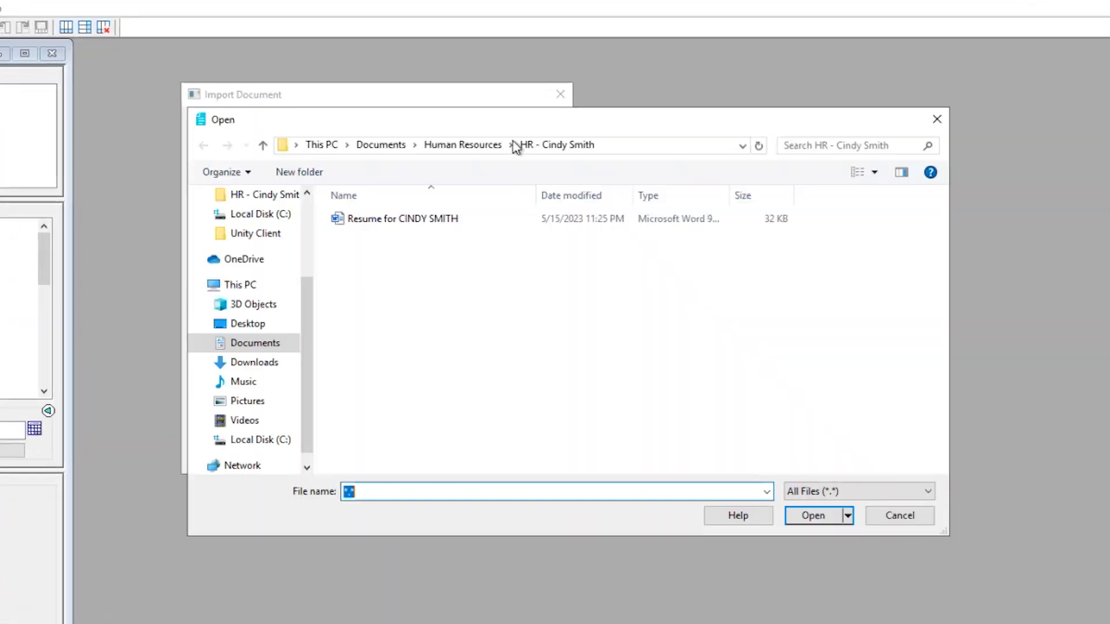
double_click(438, 218)
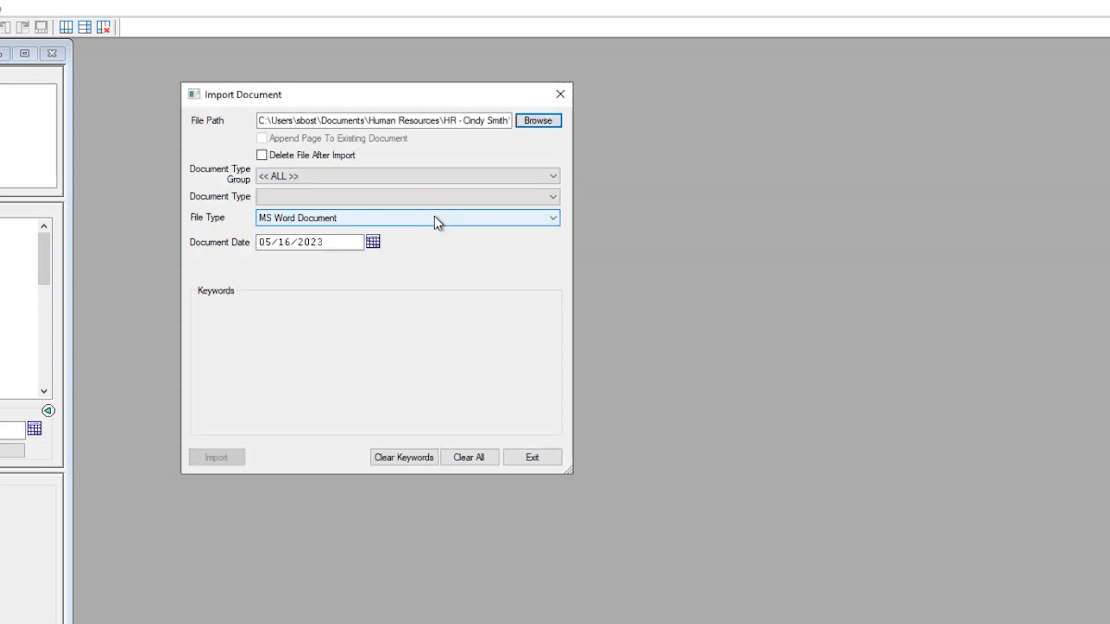
click(373, 176)
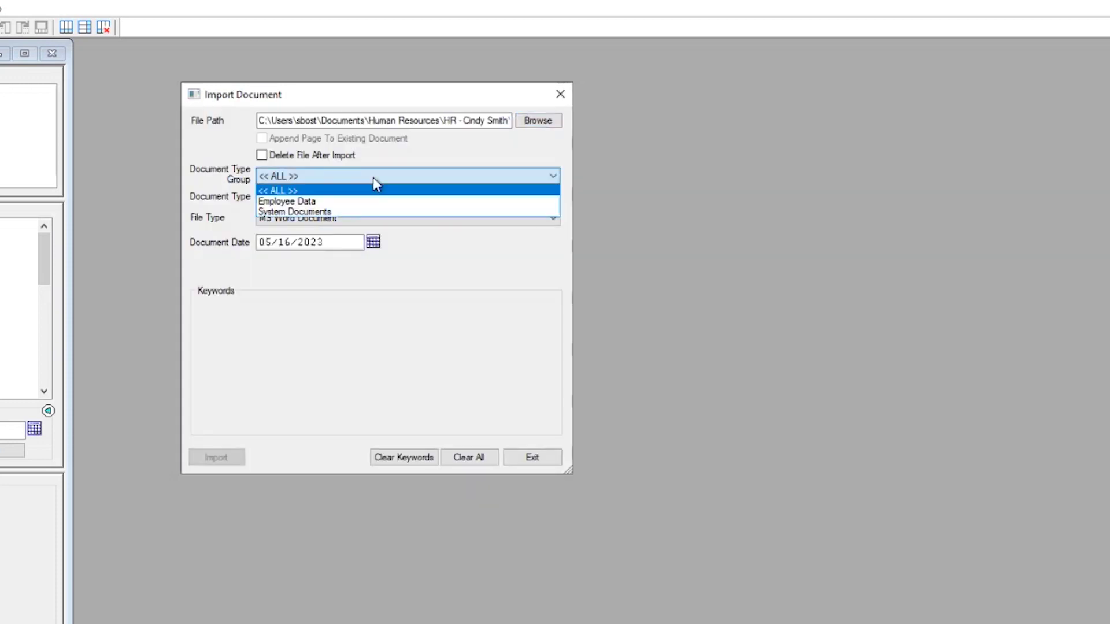
click(369, 202)
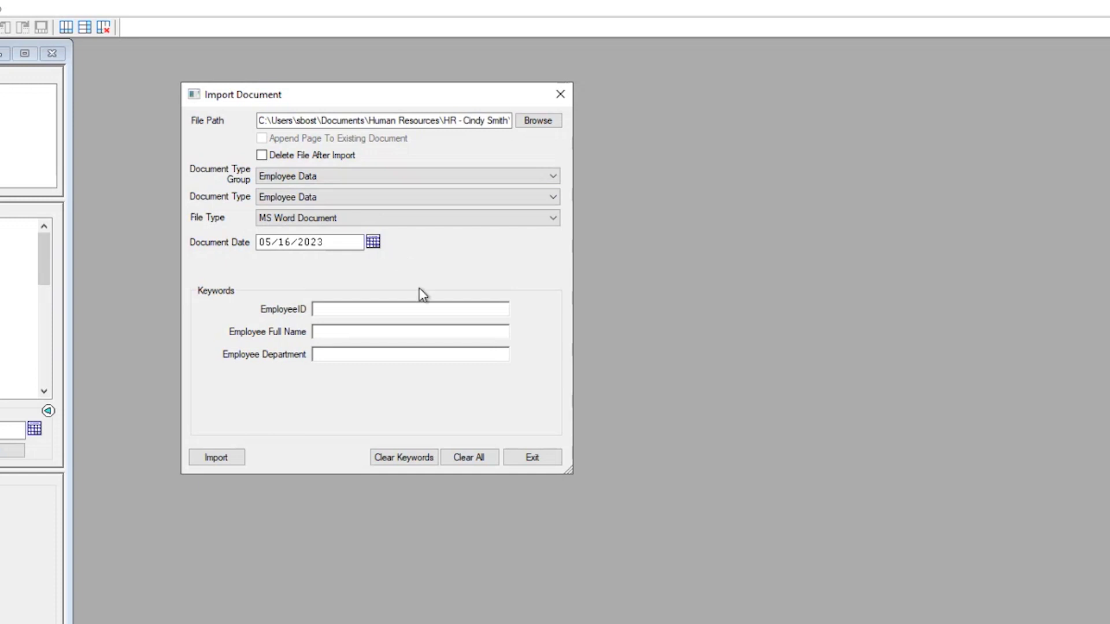
- Enter EmployeeID CSMITH so full name and department auto-fill
click(403, 310)
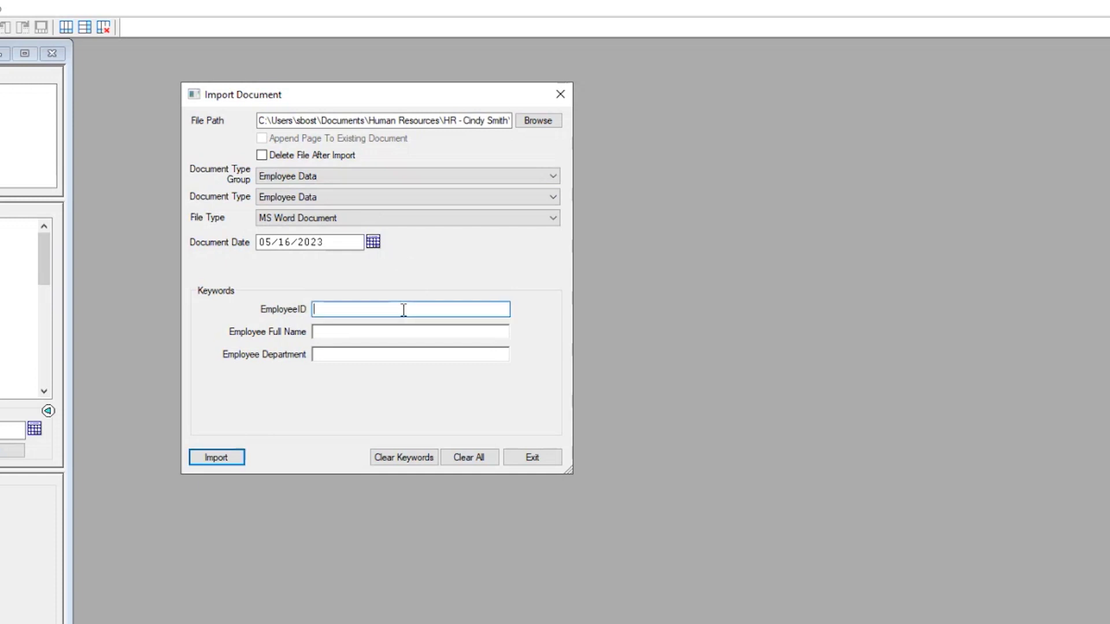
text(CS)
text(MITH)
key(Tab)
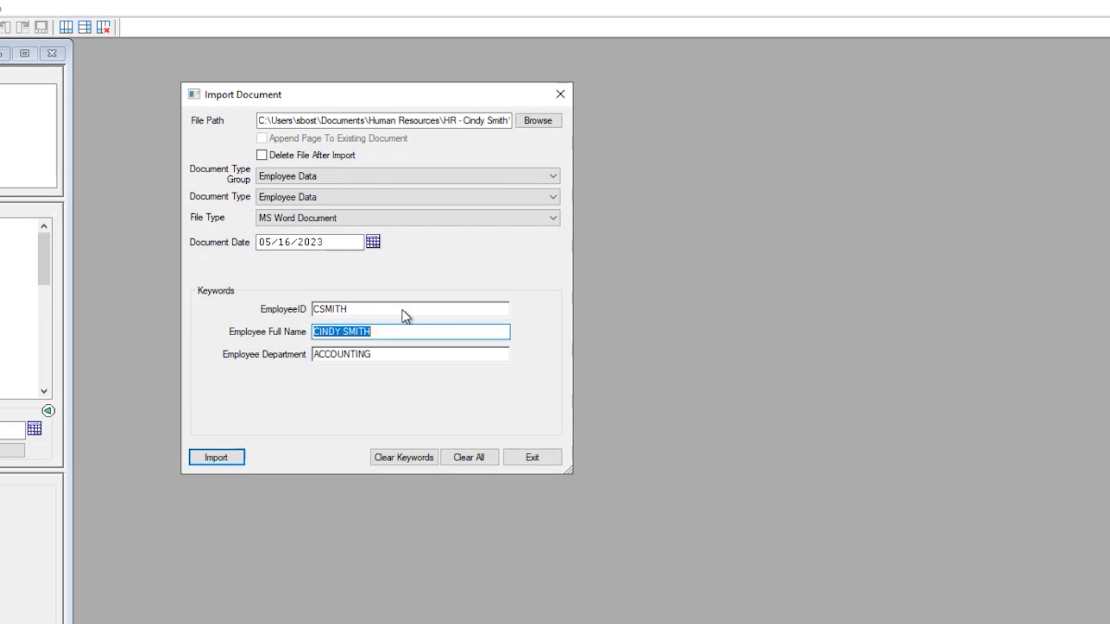